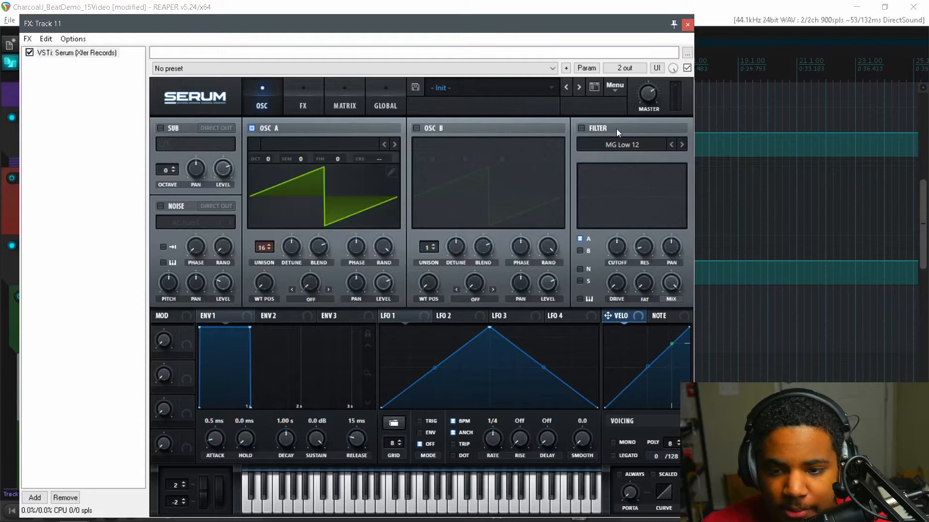
Enable the filter in track 11's Serum patch and open its filter type choices
click(581, 128)
click(605, 146)
mouse_move(613, 174)
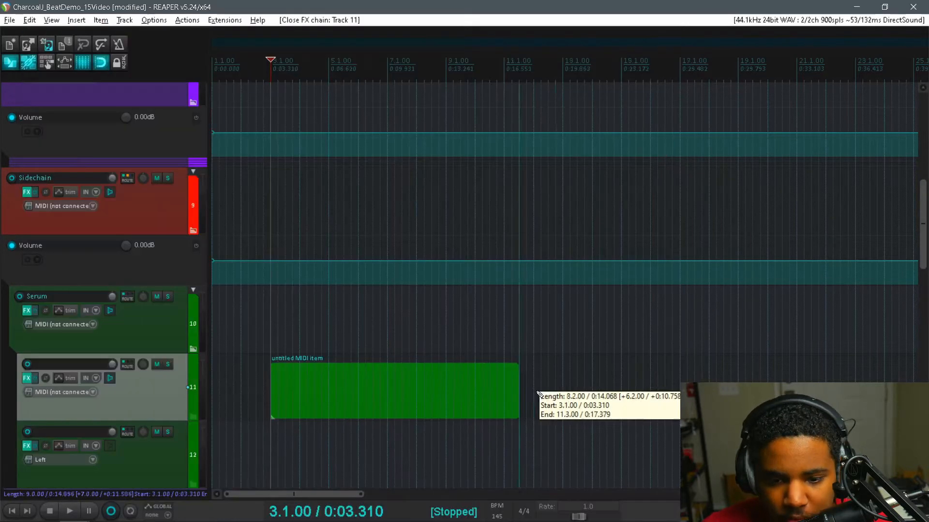
Extend track 11's MIDI item to bar 12, draw a three-note chord progression across bars 3 to 6, and play it back
mouse_move(521, 391)
mouse_down()
mouse_move(557, 390)
mouse_move(535, 390)
mouse_up()
double_click(437, 392)
click(143, 190)
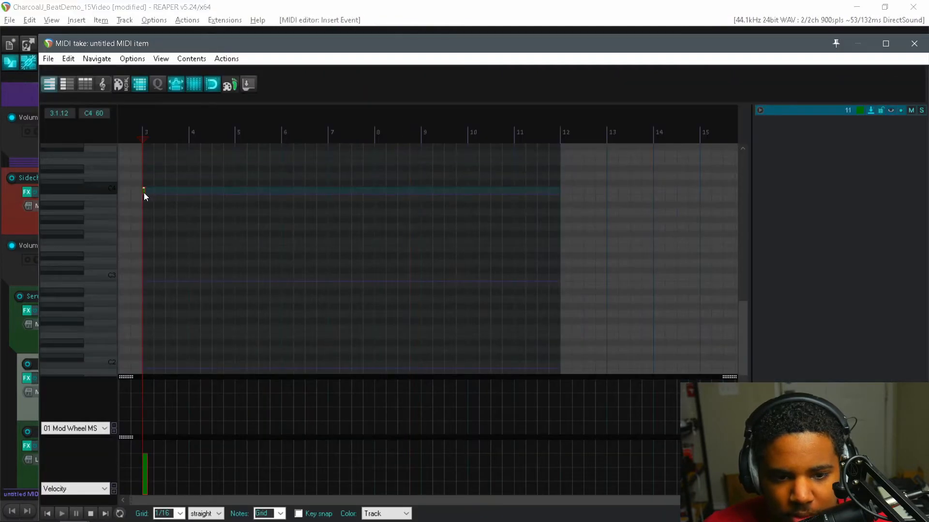
scroll(144, 192, up, 4)
drag(146, 192, 273, 199)
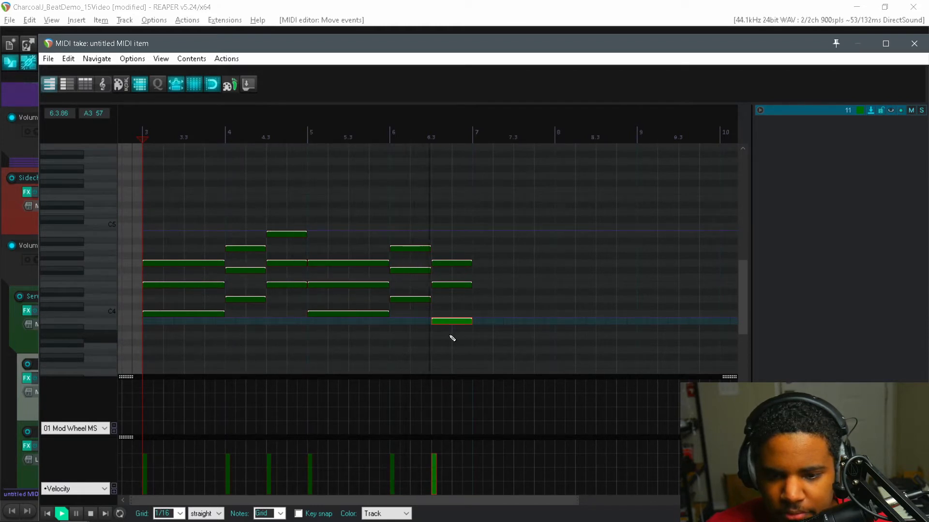
key(space)
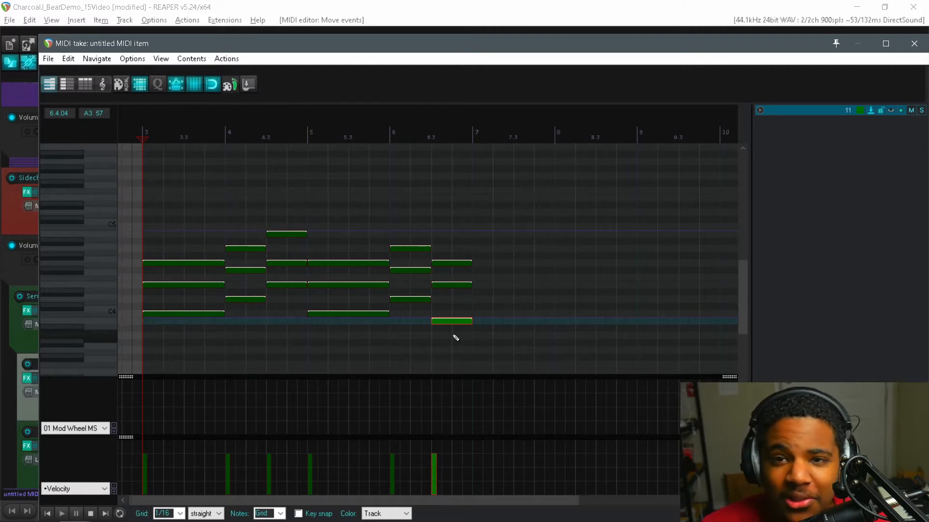
Close the MIDI editor and lower track 11's volume to -7.72 dB
click(914, 43)
scroll(153, 282, down, 1)
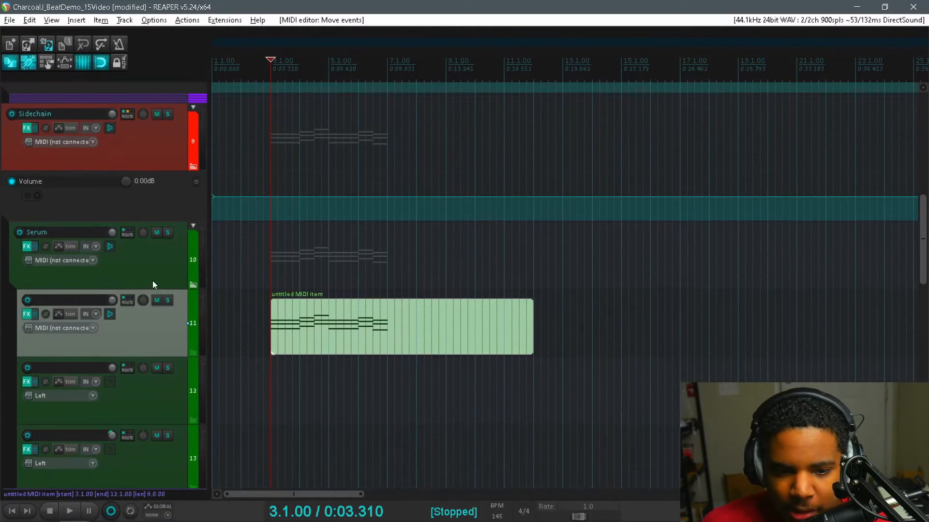
drag(115, 301, 111, 302)
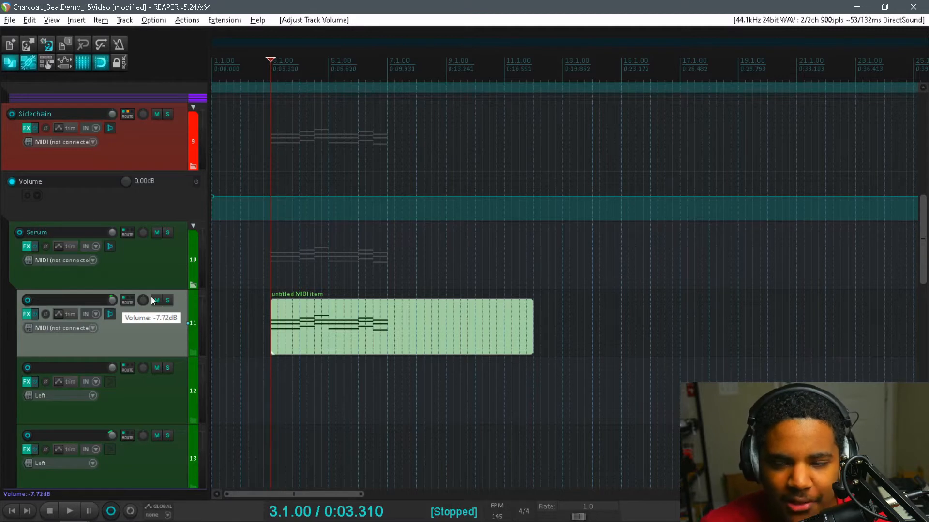
Check the Serum BA 8bitfwap [GI] patch in track 13's effects chain, and close the chain window
scroll(882, 236, down, 5)
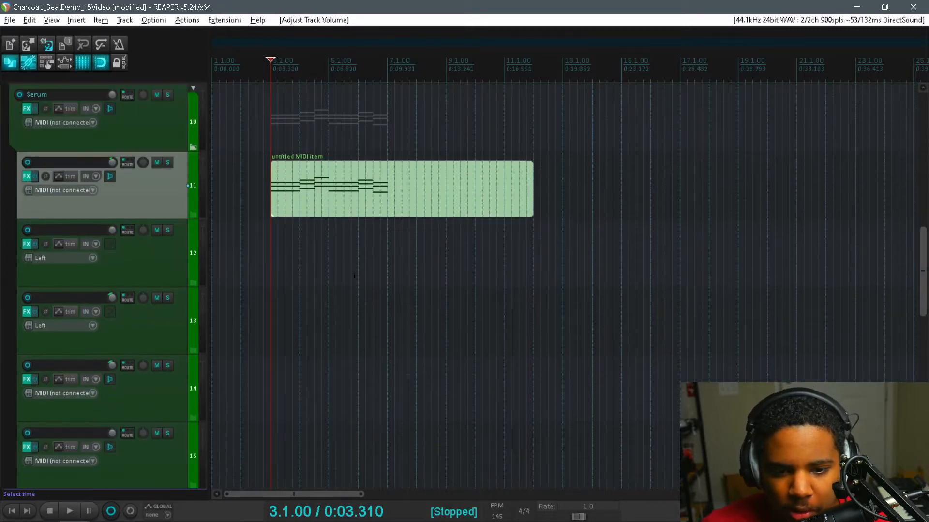
click(24, 246)
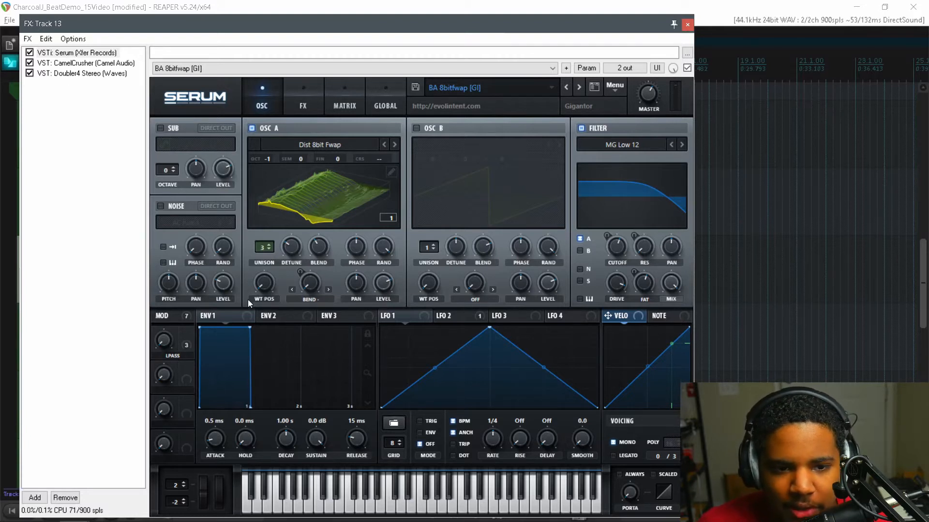
click(687, 24)
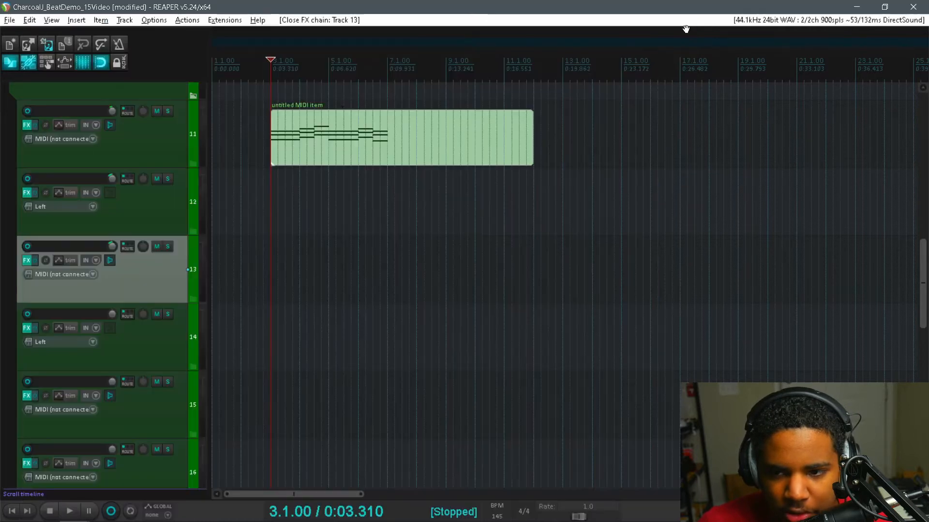
Copy the chord MIDI item from track 11 to track 13, reduce it to a single-note line, and audition it
drag(320, 117, 321, 283)
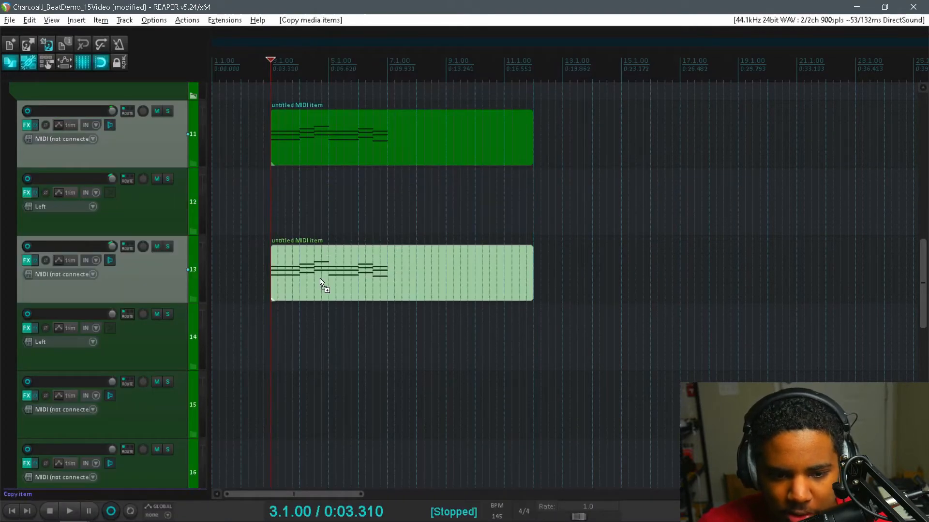
click(319, 279)
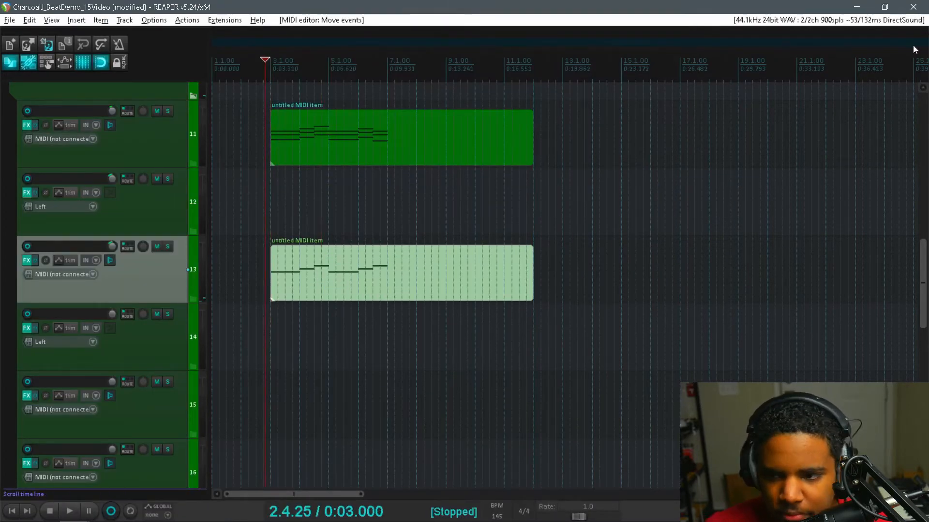
key(space)
click(25, 261)
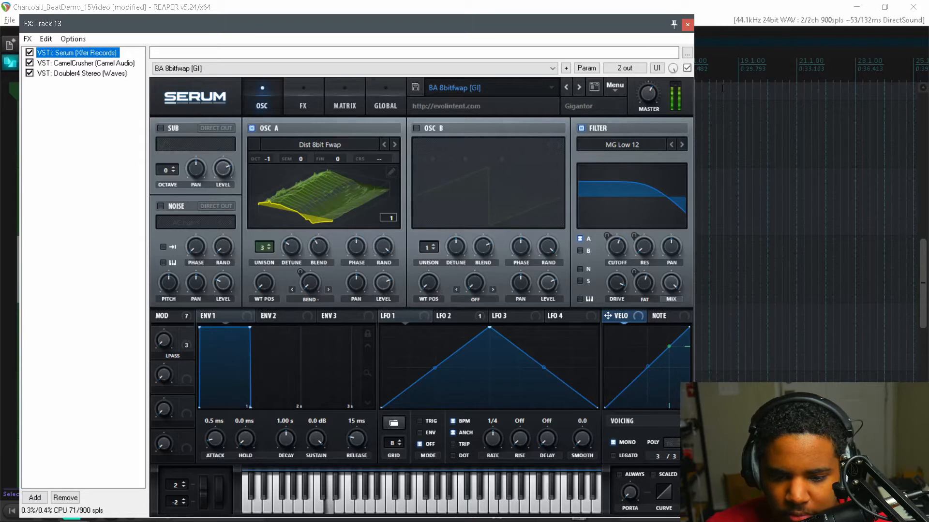
click(687, 25)
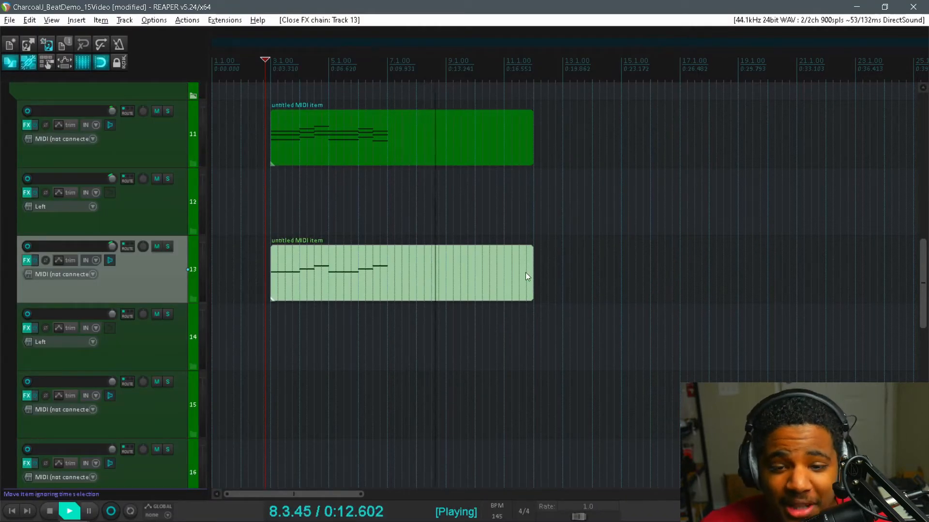
key(space)
Trim the MIDI items on tracks 11 and 13 to end at bar 7, and play back the layered Serum parts
drag(563, 334, 387, 134)
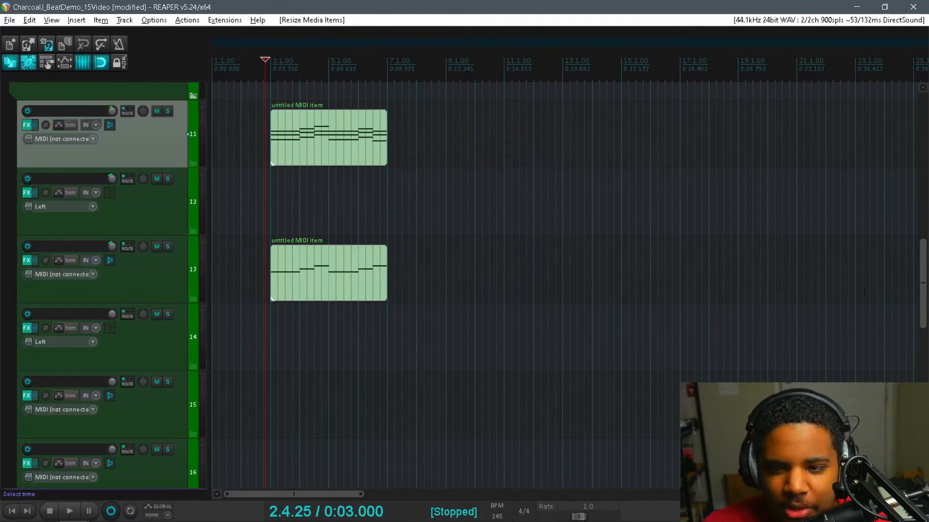
scroll(924, 287, down, 1)
scroll(924, 286, down, 1)
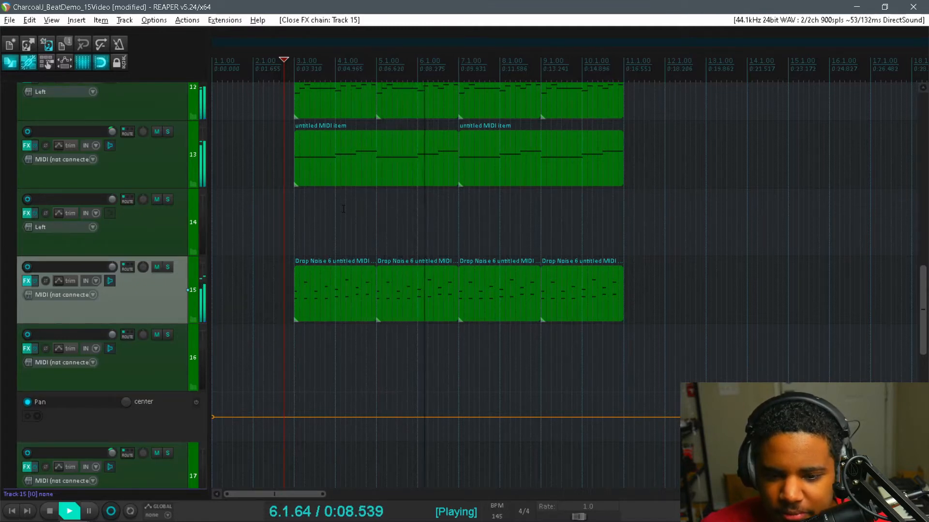
key(space)
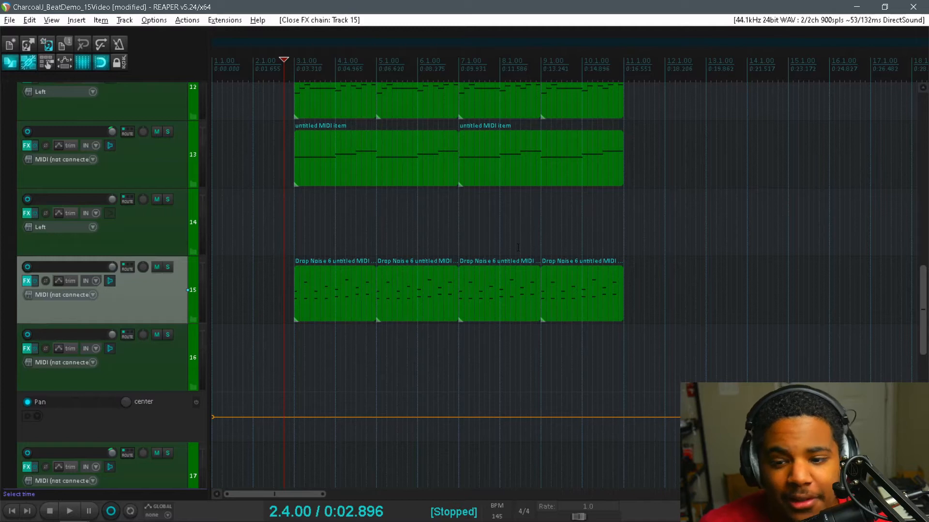
Open track 18's effects chain and audition Serum's SY AnalogBrass [SD] patch with a test note
scroll(518, 248, down, 5)
click(118, 417)
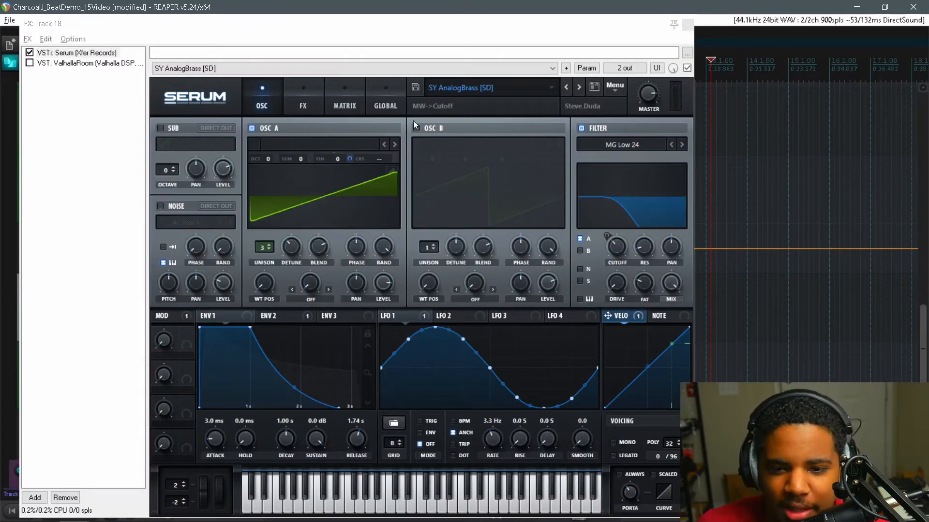
click(357, 493)
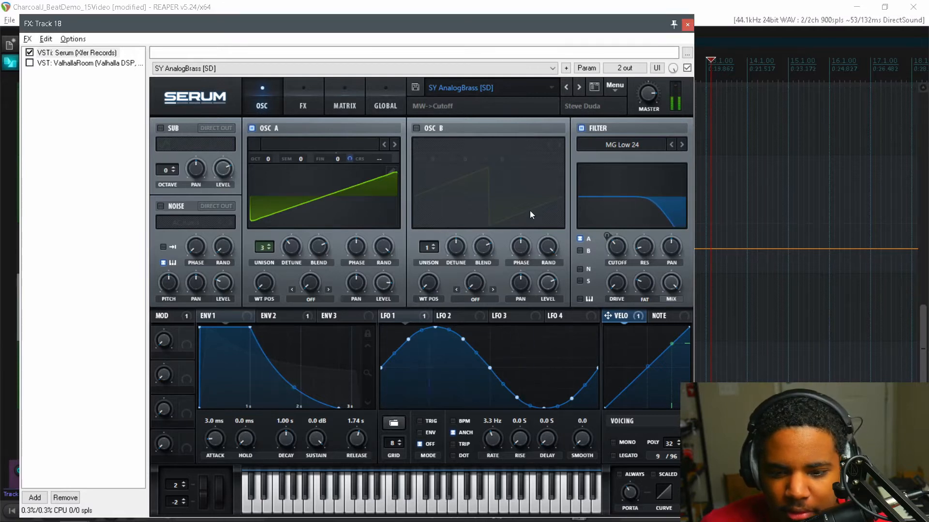
click(689, 23)
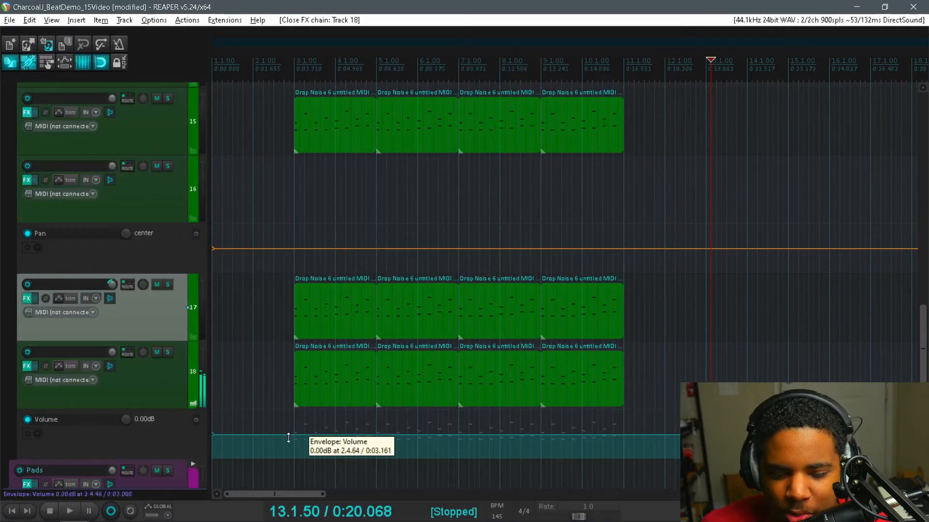
Lower track 18's volume, automate a slow rise on its volume envelope from about bar 3 to bar 11, and play it back
click(284, 399)
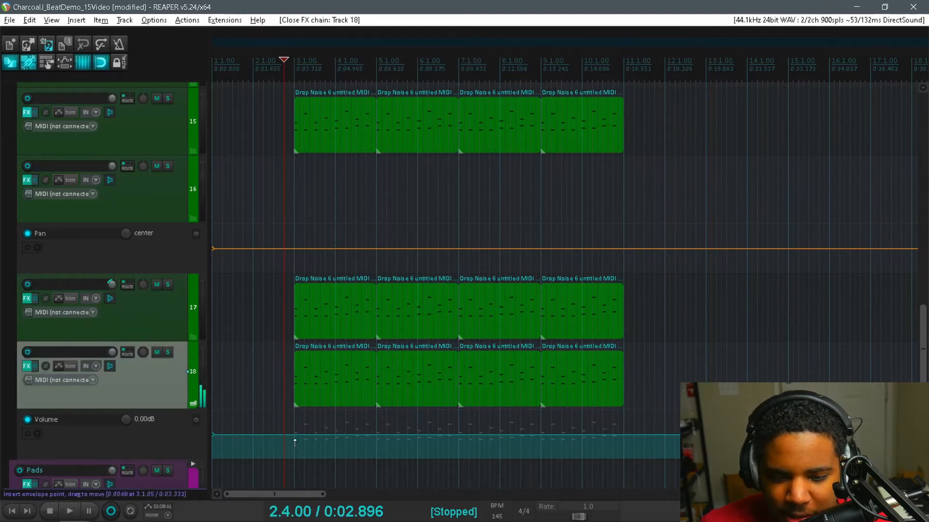
click(295, 436)
click(627, 436)
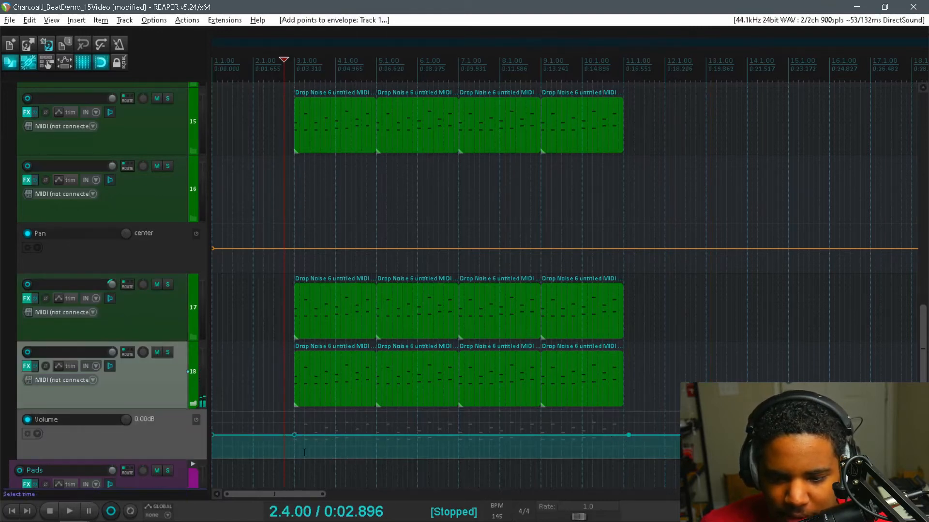
drag(294, 436, 289, 457)
drag(114, 351, 113, 355)
drag(628, 439, 622, 474)
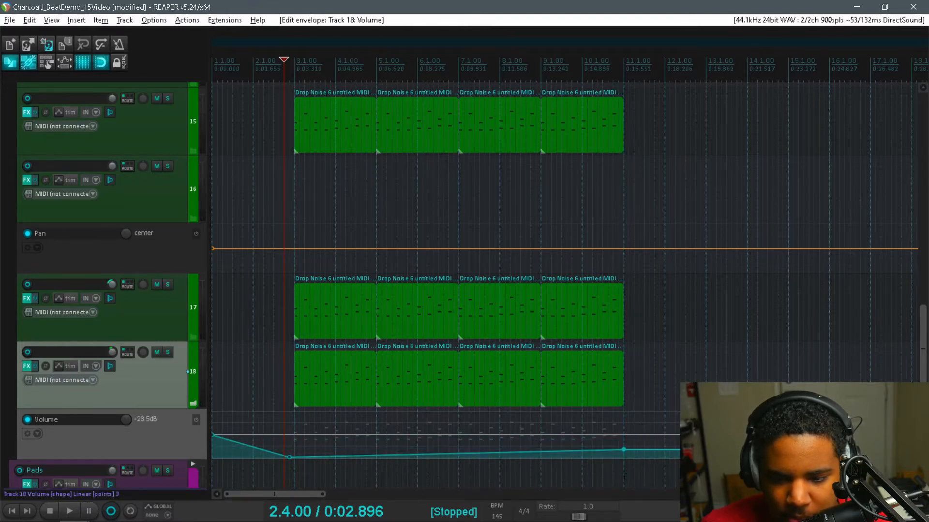
key(space)
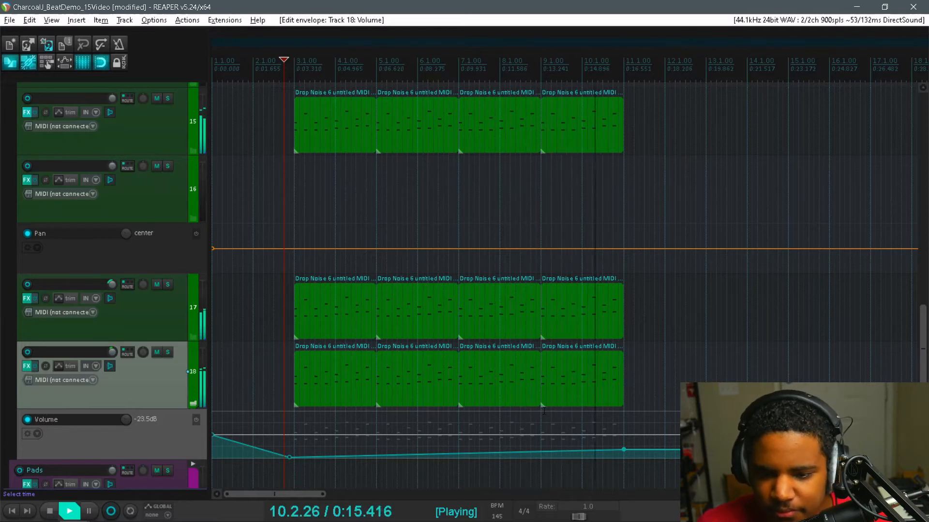
key(space)
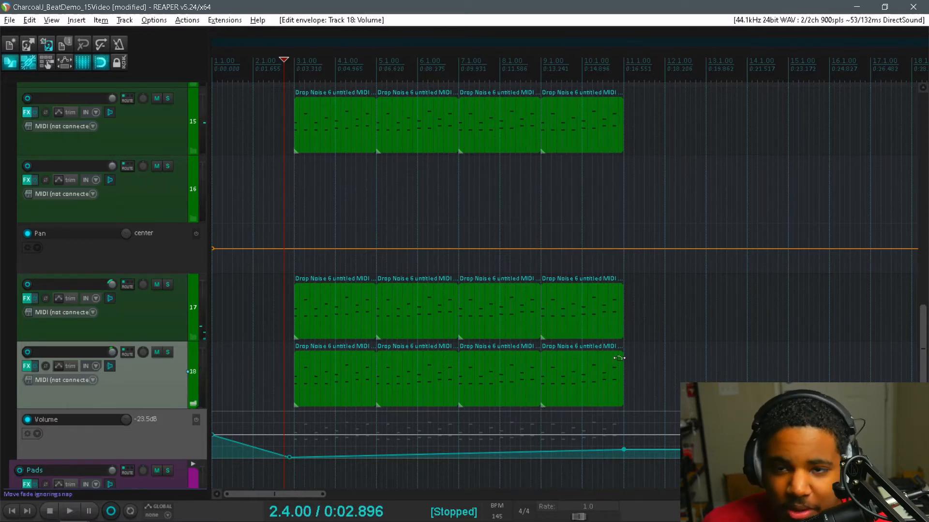
Place the edit cursor at bar 11 and insert a marker there
click(627, 205)
click(619, 205)
click(624, 204)
key(m)
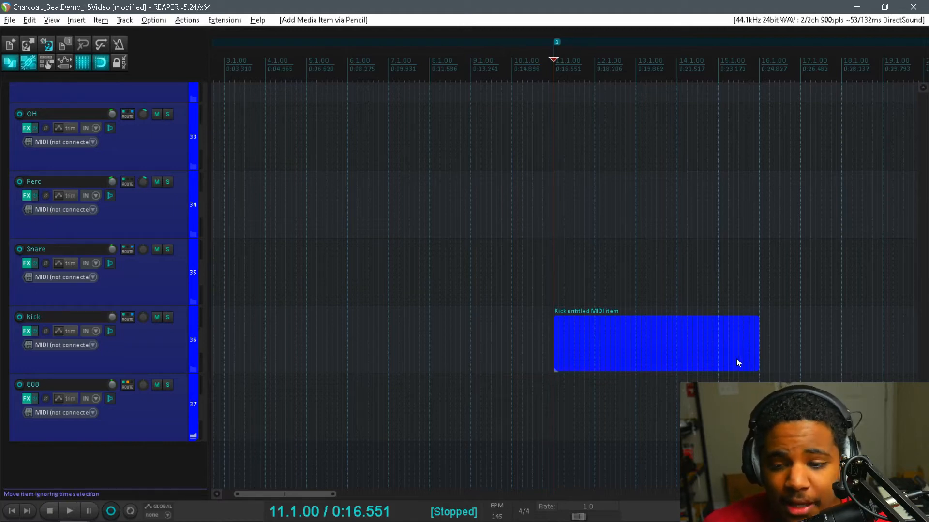
Draw a kick pattern in the Kick item starting at bar 11 and a matching snare pattern on the Snare track
click(733, 359)
double_click(732, 359)
scroll(138, 190, up, 4)
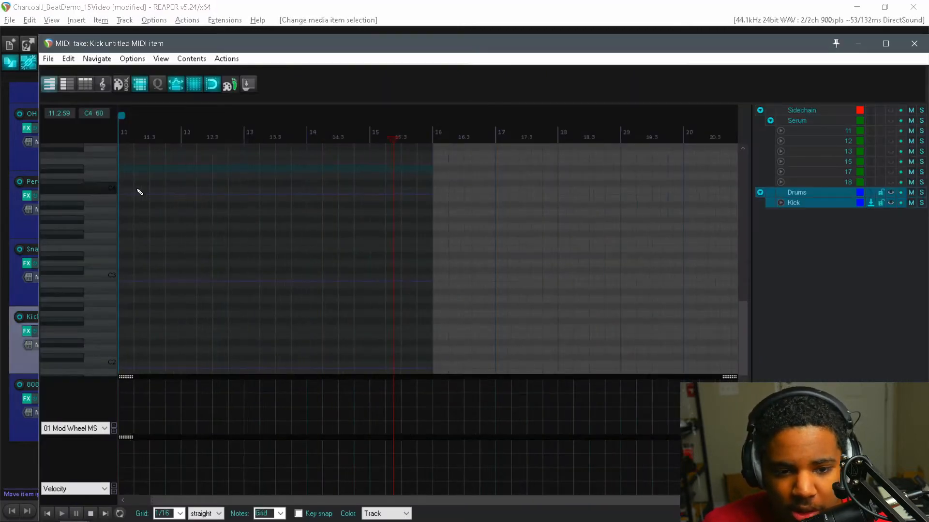
scroll(131, 196, down, 4)
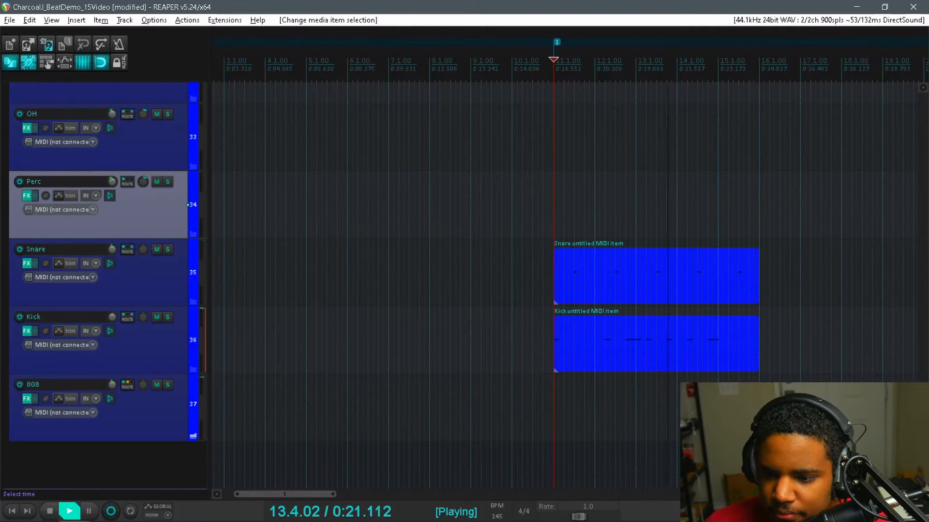
Stop playback and trim the Kick and Snare MIDI items to end at bar 15
scroll(464, 261, up, 1)
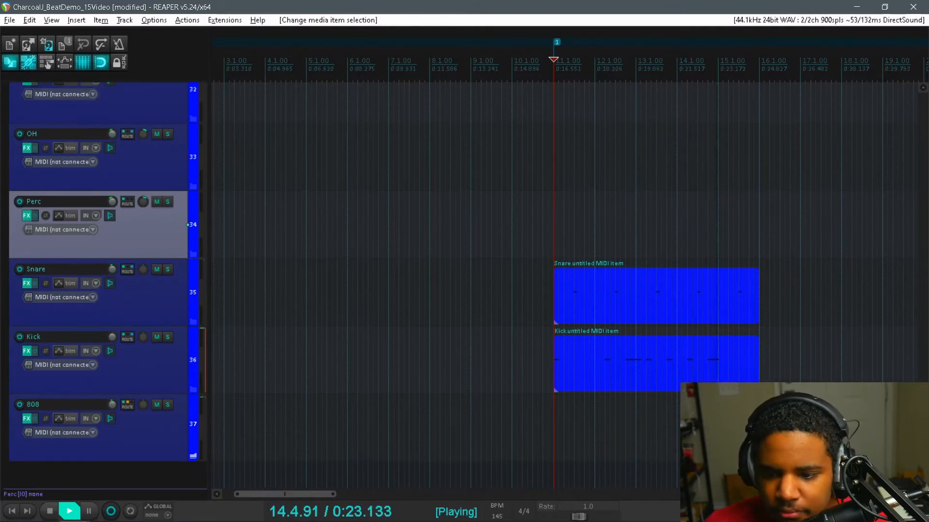
key(space)
drag(758, 370, 716, 367)
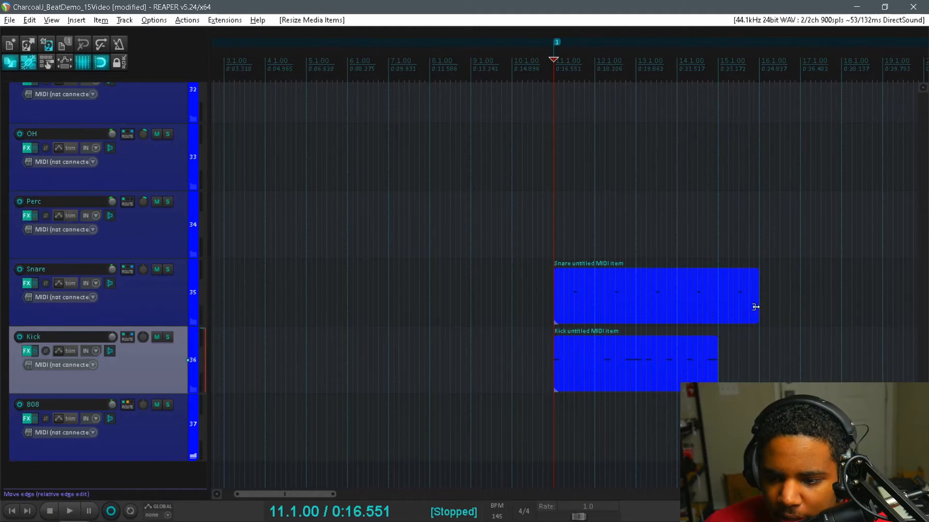
drag(757, 308, 716, 300)
Draw a hi-hat pattern in the HH item from bar 11, with a lower-pitched roll at 11.2 of rising velocity, and audition it
scroll(561, 286, up, 4)
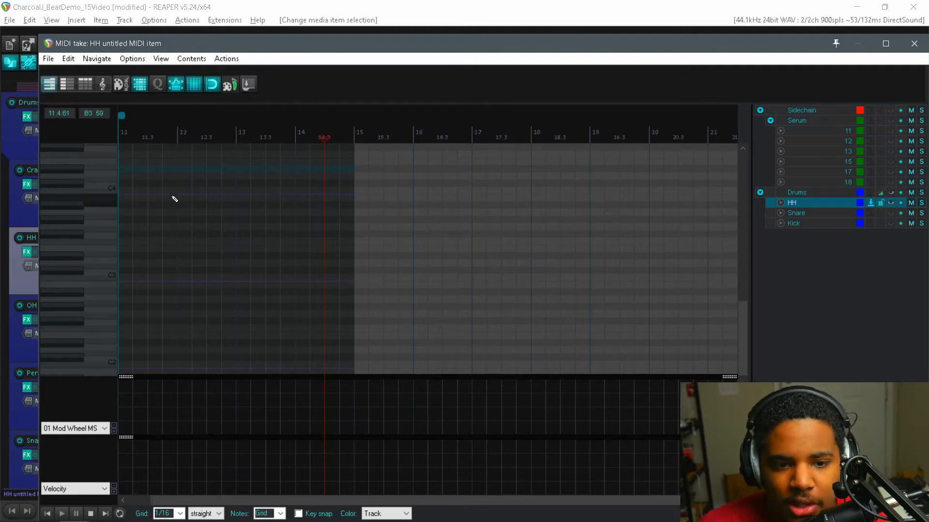
scroll(131, 191, up, 3)
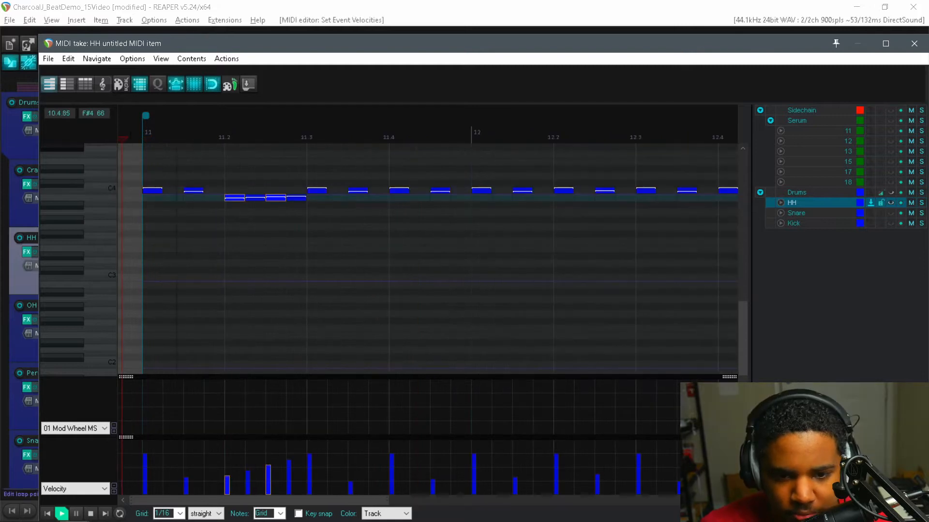
scroll(363, 214, down, 1)
key(space)
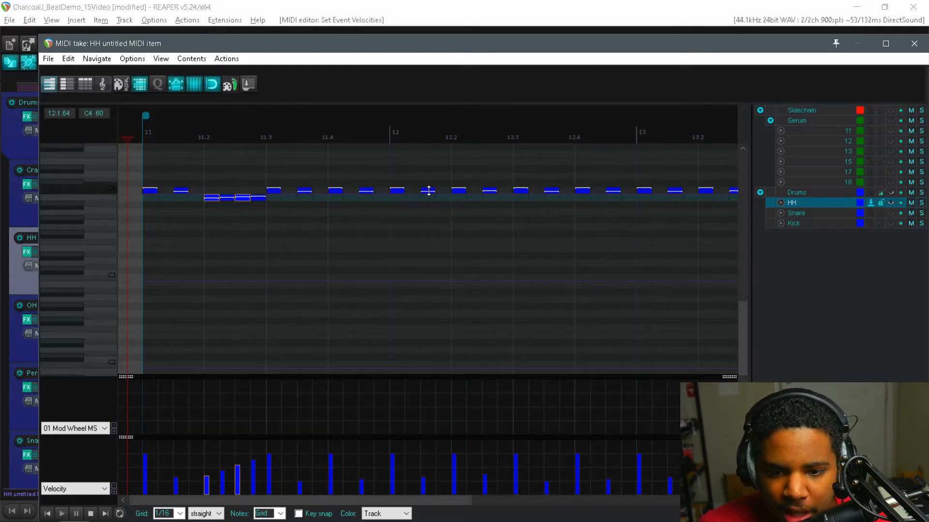
Raise short hi-hat notes early in bar 12, ramp up the velocities of the added notes just before bar 13, and play back
mouse_move(430, 193)
mouse_down()
mouse_move(412, 204)
mouse_move(414, 186)
mouse_move(444, 187)
mouse_up()
key(space)
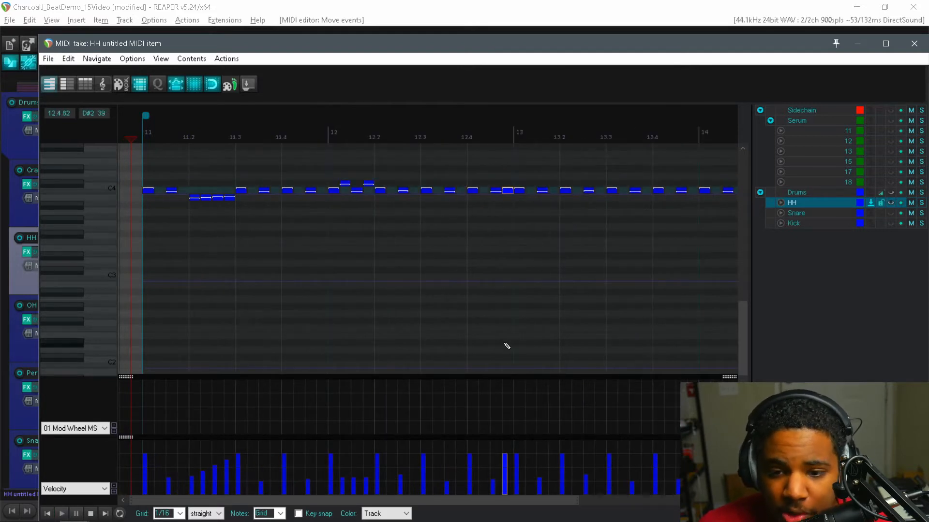
drag(486, 471, 503, 451)
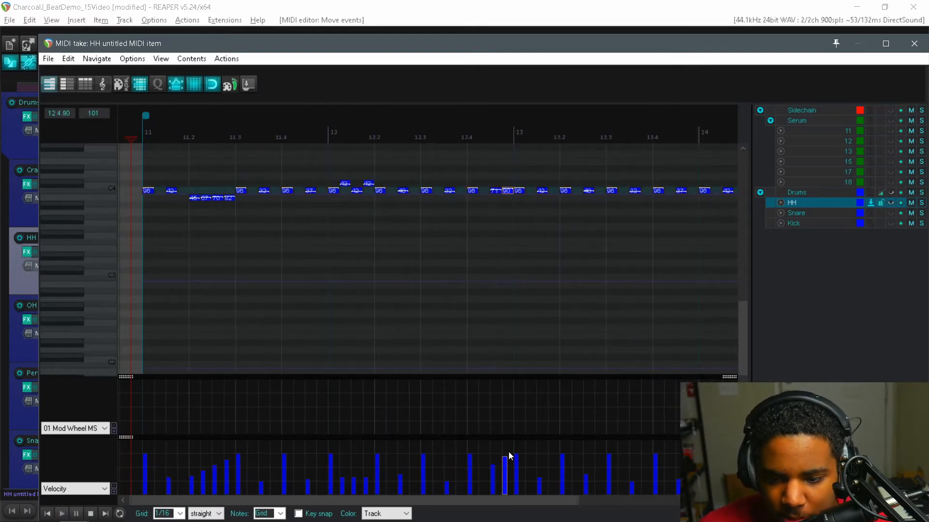
key(space)
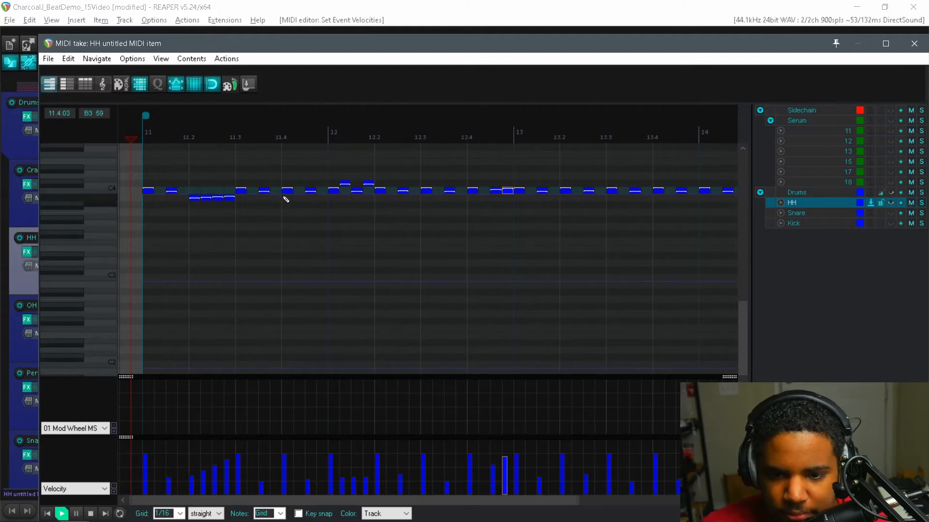
Extend the hi-hat variations into the second half with raised notes just before bar 14 and a lower-pitched roll at 14.2
key(space)
scroll(355, 212, down, 1)
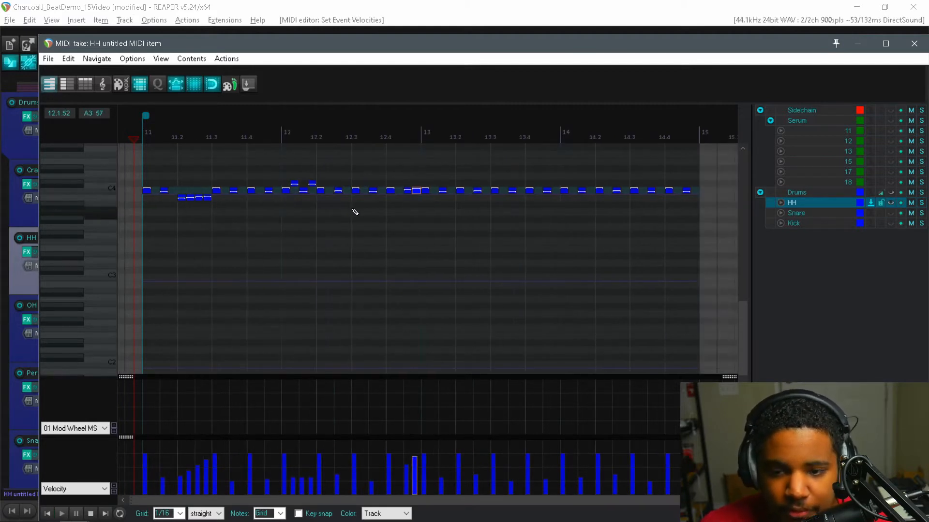
drag(424, 137, 440, 138)
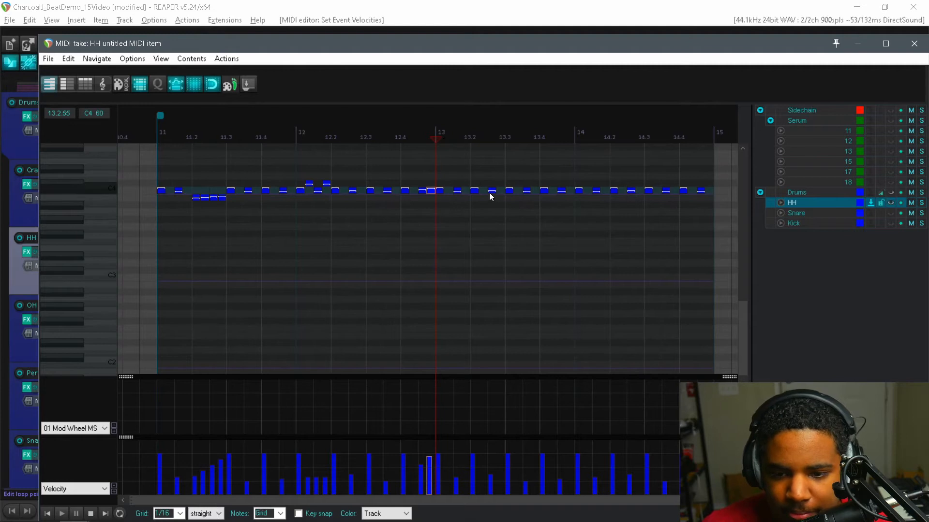
key(Escape)
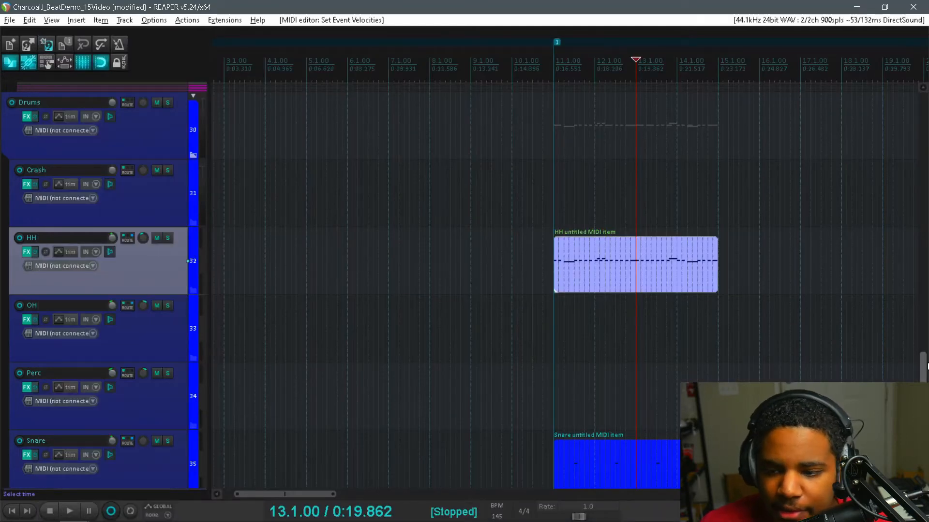
Review the effects chain on the 808 track, including its Serum instrument preset, and close it
scroll(556, 290, down, 5)
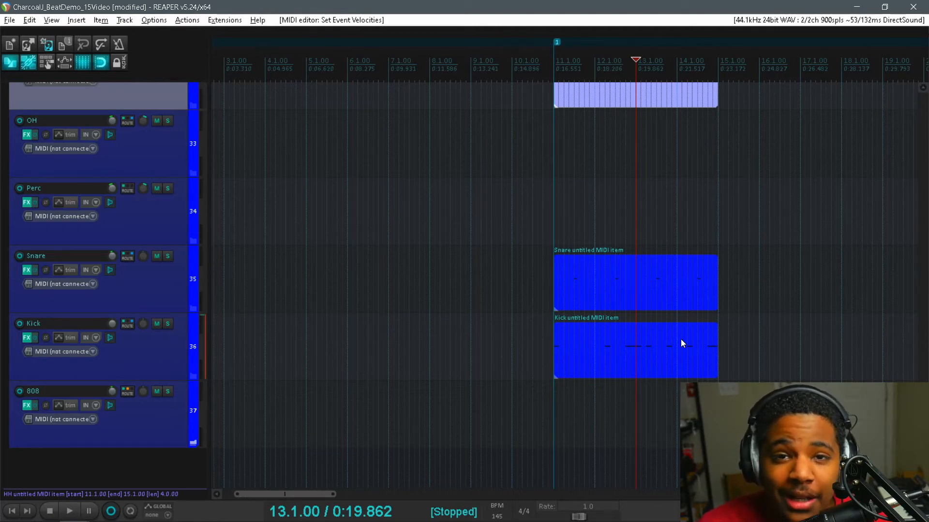
click(550, 401)
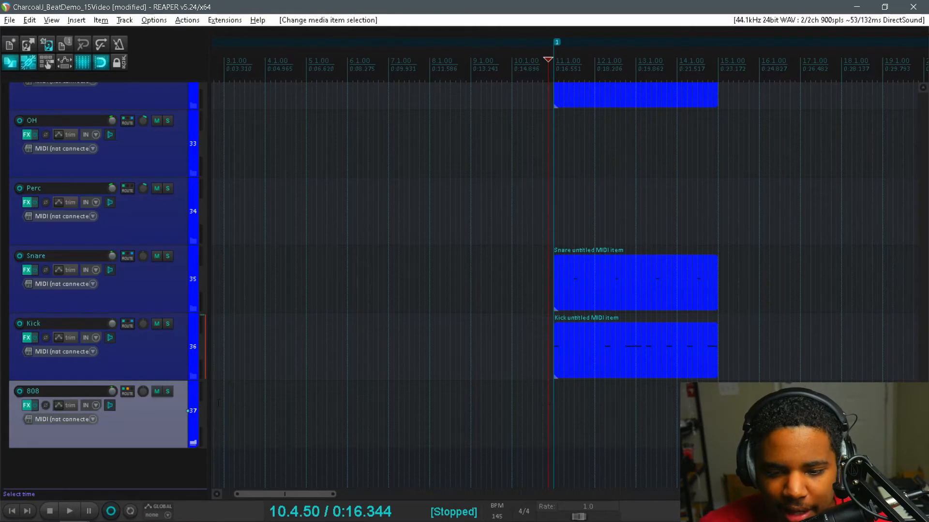
click(27, 405)
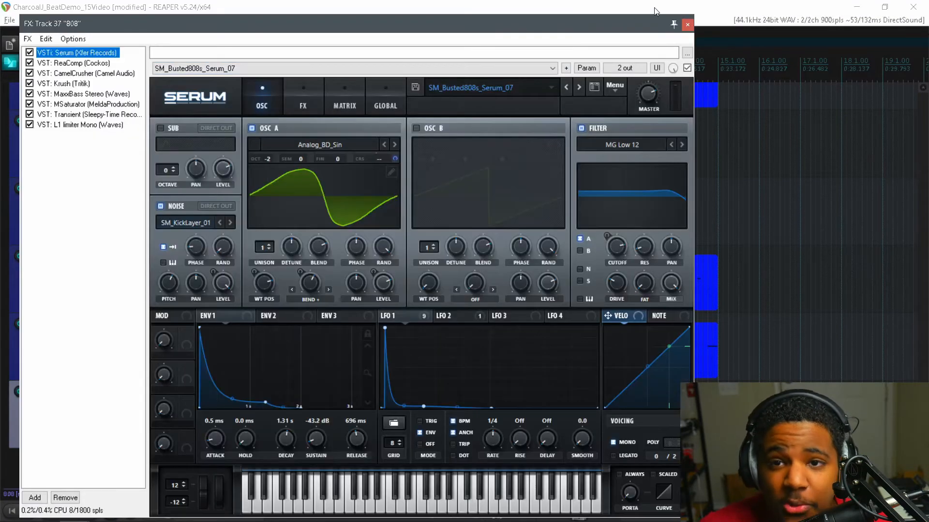
click(687, 25)
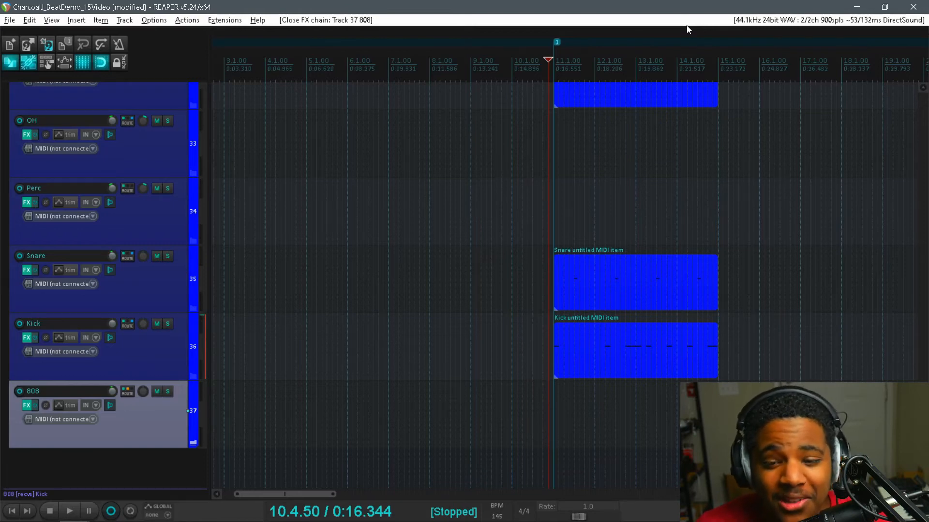
Create an 808 MIDI item from bar 11 to bar 15 and draw a bass pattern with varied pitches following the kick
click(559, 403)
click(554, 406)
drag(554, 407, 594, 413)
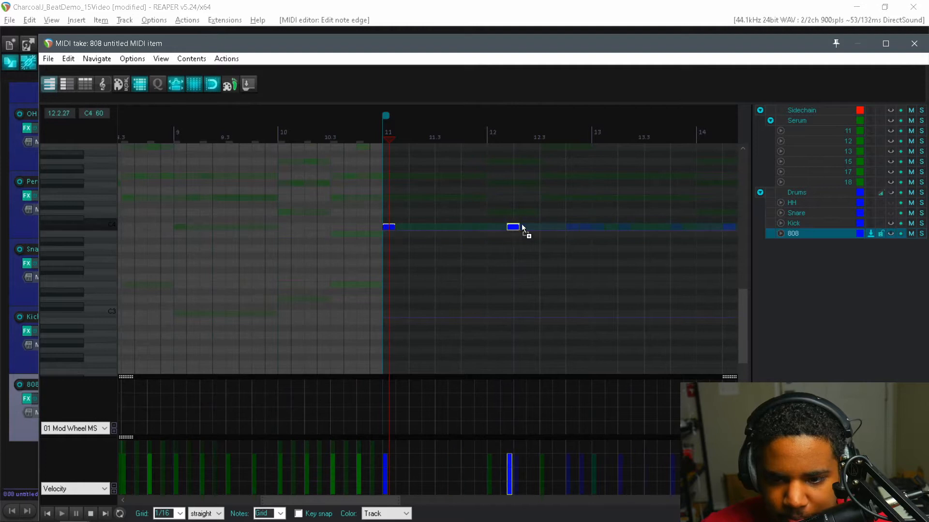
drag(521, 226, 577, 178)
click(572, 220)
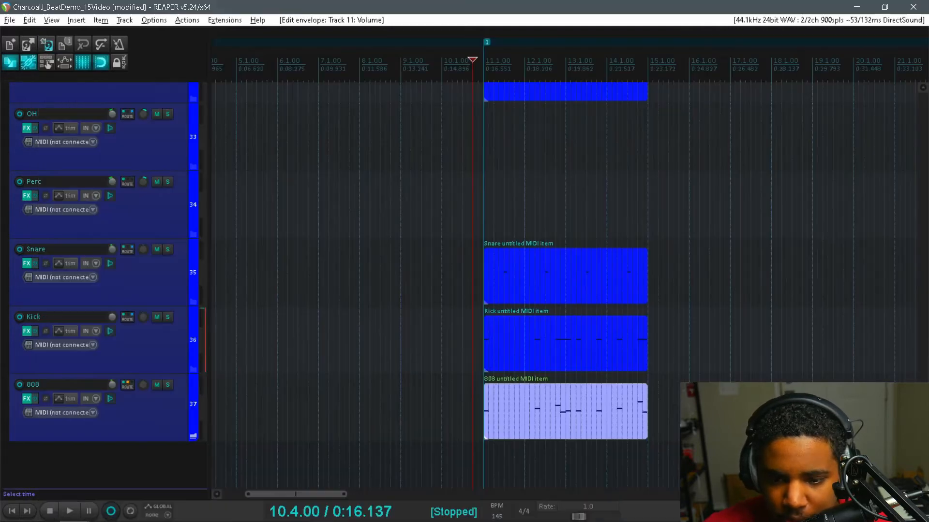
Duplicate the HH, Snare, Kick and 808 items to repeat from bar 15 and play back the drums
scroll(521, 324, up, 5)
click(516, 334)
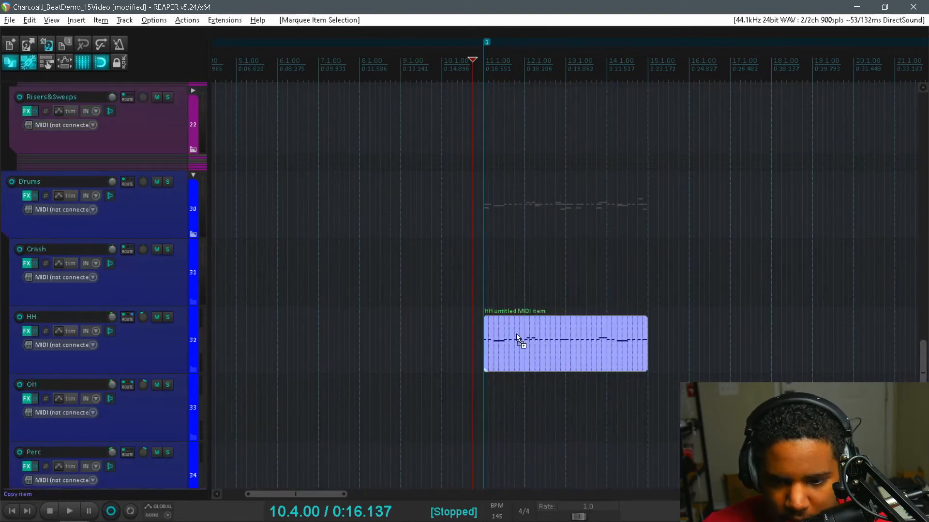
key(ctrl+d)
click(468, 289)
key(space)
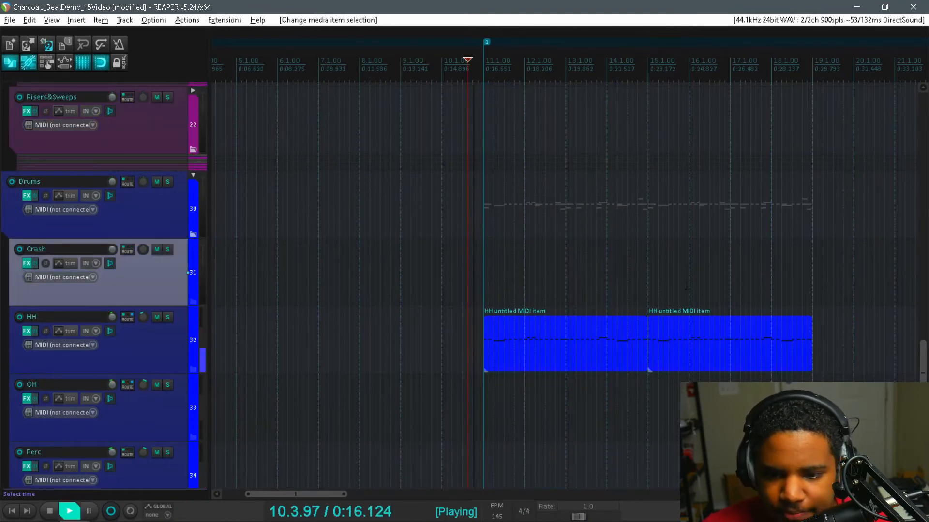
scroll(921, 380, down, 3)
scroll(921, 380, down, 6)
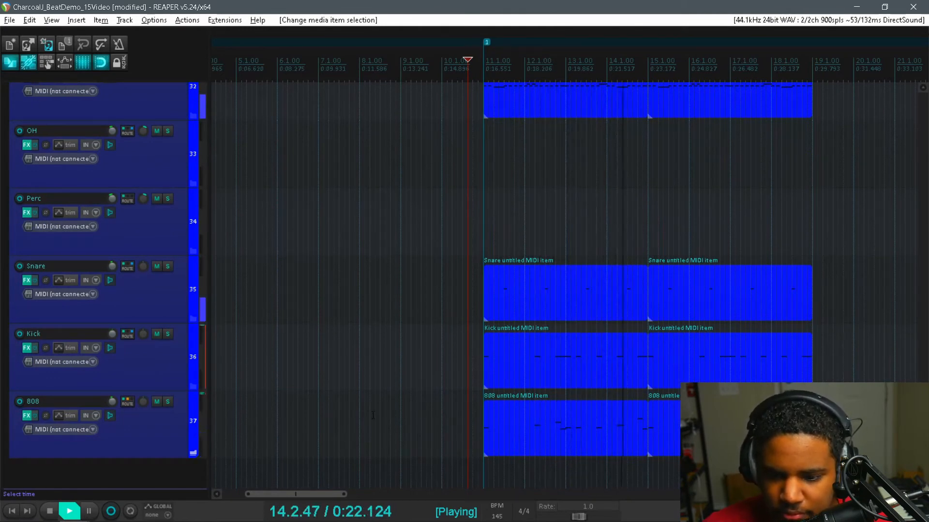
key(space)
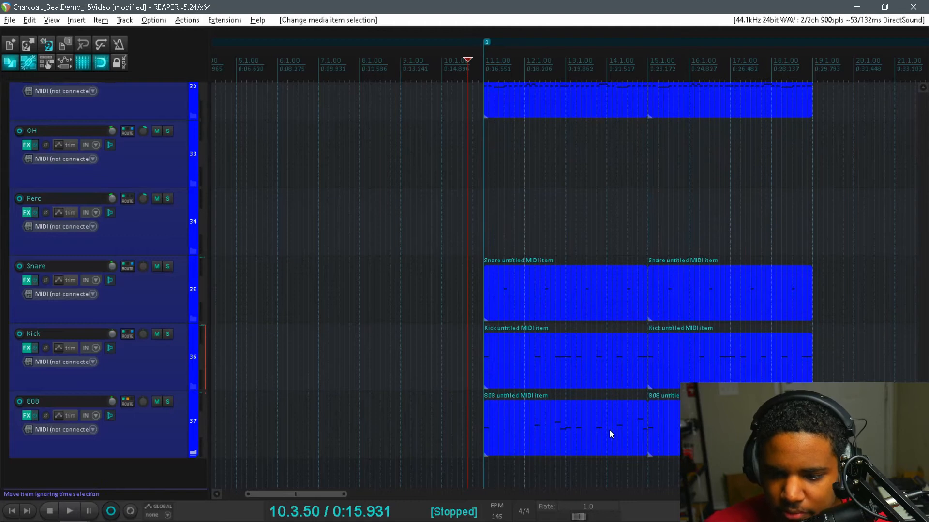
Copy the Drop Noise 6 items on track 15 to continue from bar 11 to about bar 19 and play back from bar 11
click(684, 371)
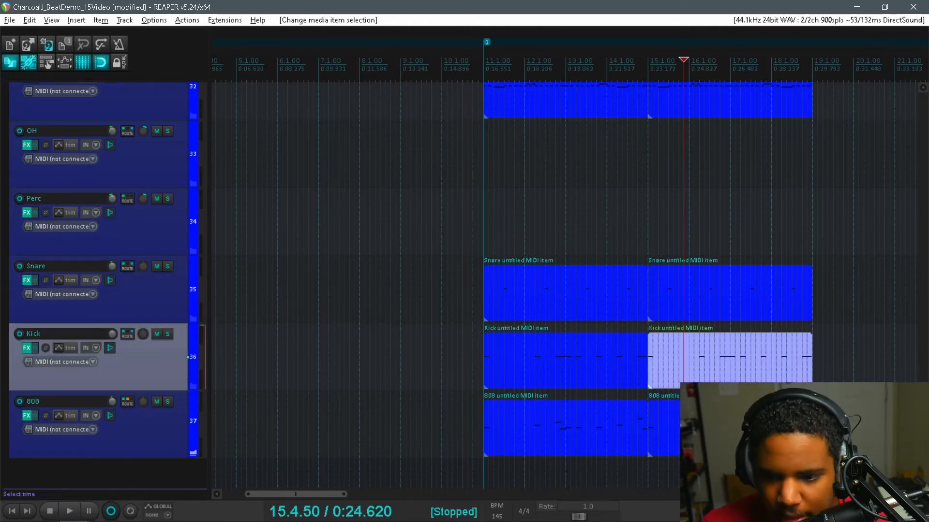
scroll(561, 285, up, 10)
scroll(923, 290, up, 5)
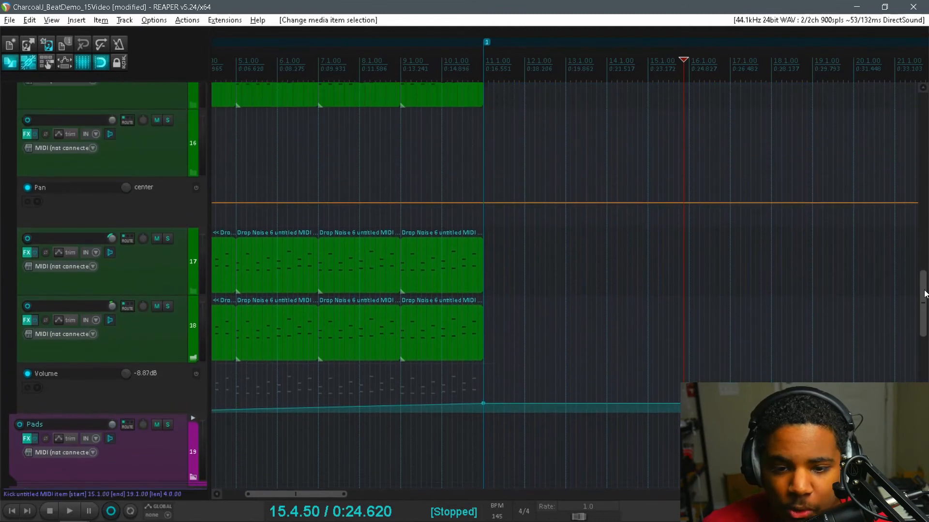
scroll(923, 282, up, 5)
scroll(339, 203, down, 2)
drag(426, 183, 435, 202)
click(419, 140)
key(space)
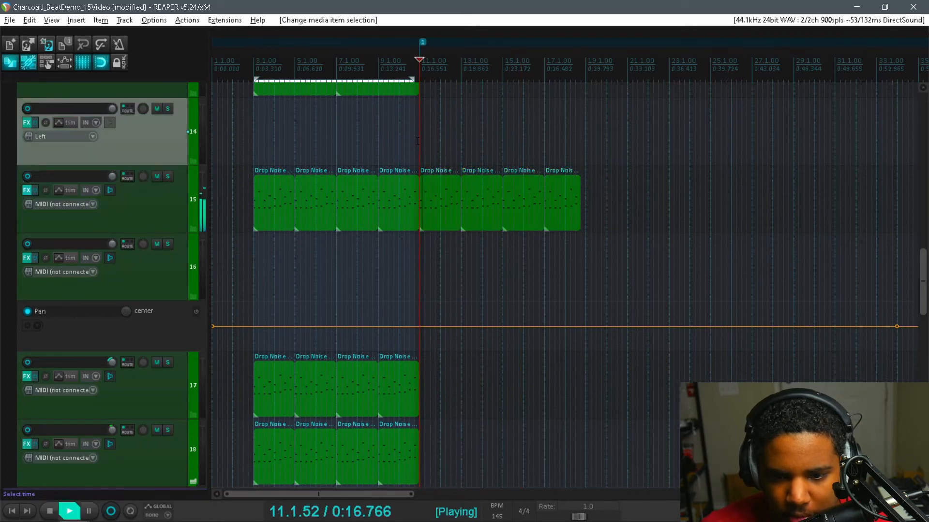
scroll(464, 162, up, 2)
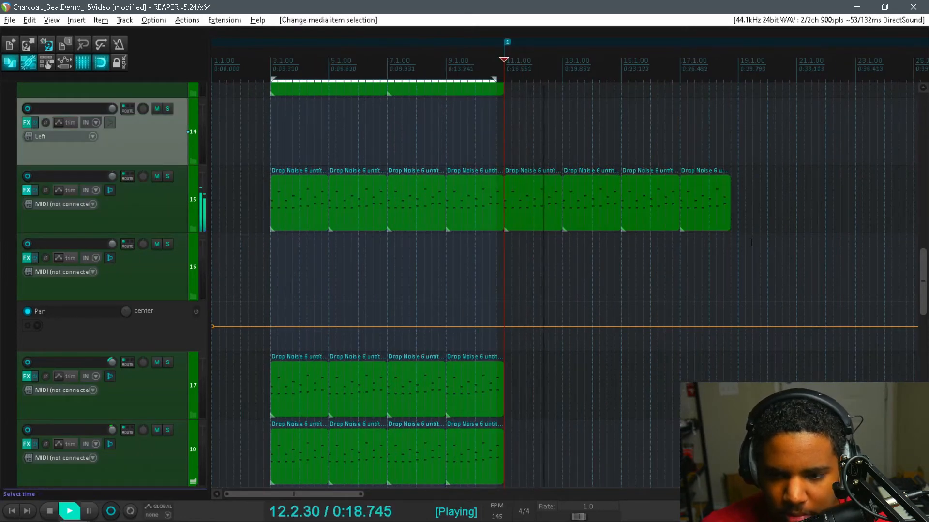
scroll(919, 267, up, 2)
scroll(919, 267, up, 3)
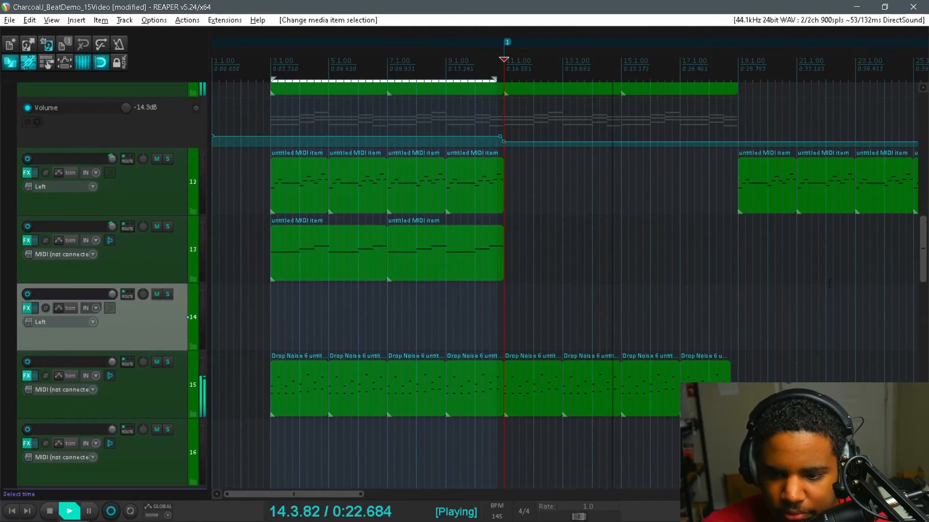
key(space)
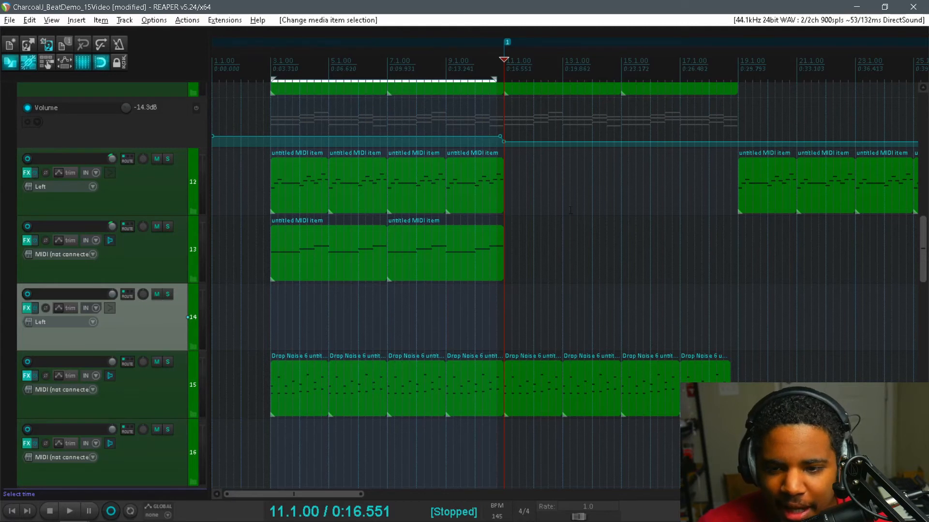
Insert a new track below track 13 and load Kontakt with Shreddage 3 Stratus FREE, plus ReaEQ and Renaissance Axx Stereo
scroll(926, 262, up, 1)
drag(733, 153, 556, 112)
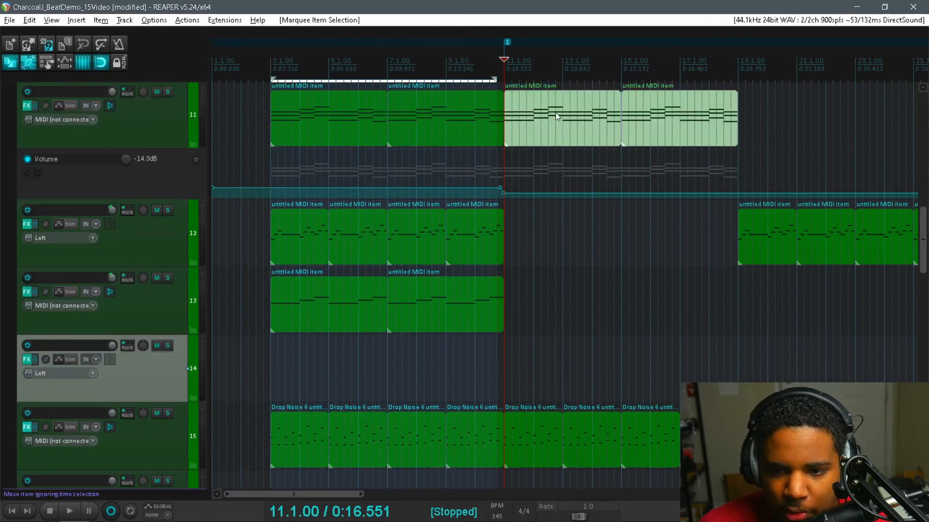
click(548, 112)
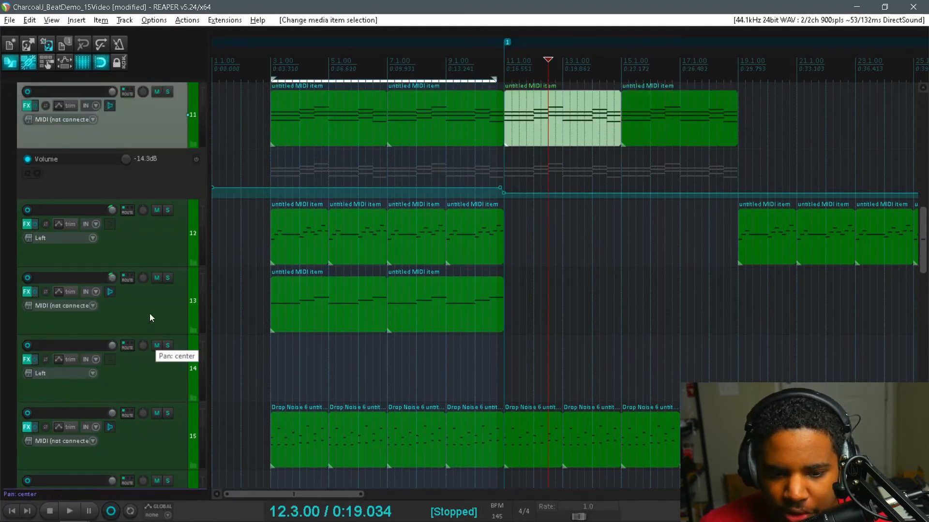
click(162, 312)
key(ctrl+t)
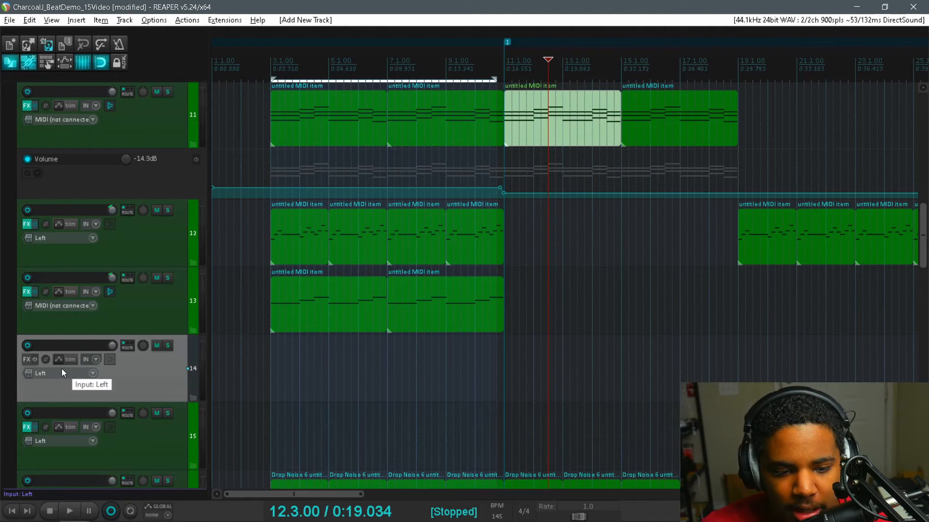
click(26, 358)
click(26, 359)
Copy the two track 11 chord items spanning bars 11 to 19 onto track 14 and mute the originals
key(space)
drag(538, 116, 538, 372)
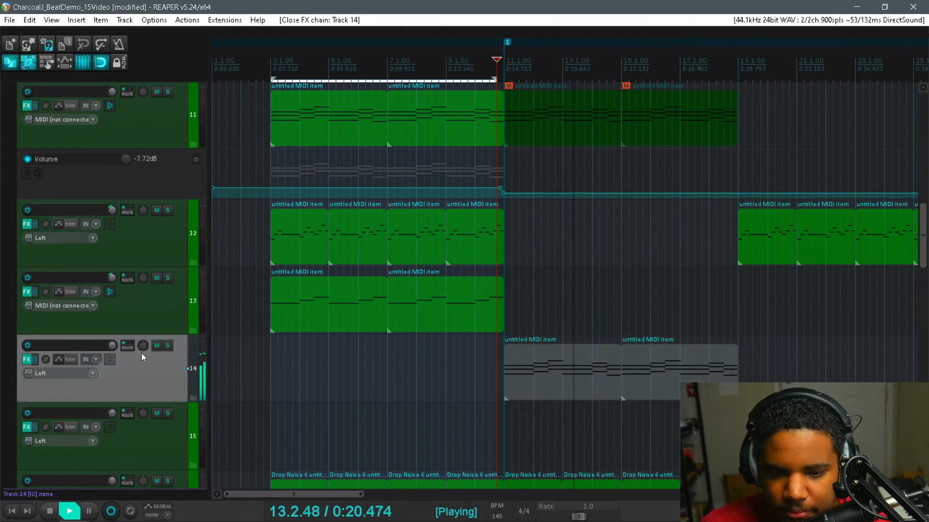
Adjust track 14's volume during playback and add the ValhallaRoom reverb to its effects chain
mouse_move(112, 346)
mouse_down()
mouse_move(111, 358)
mouse_move(114, 344)
mouse_up()
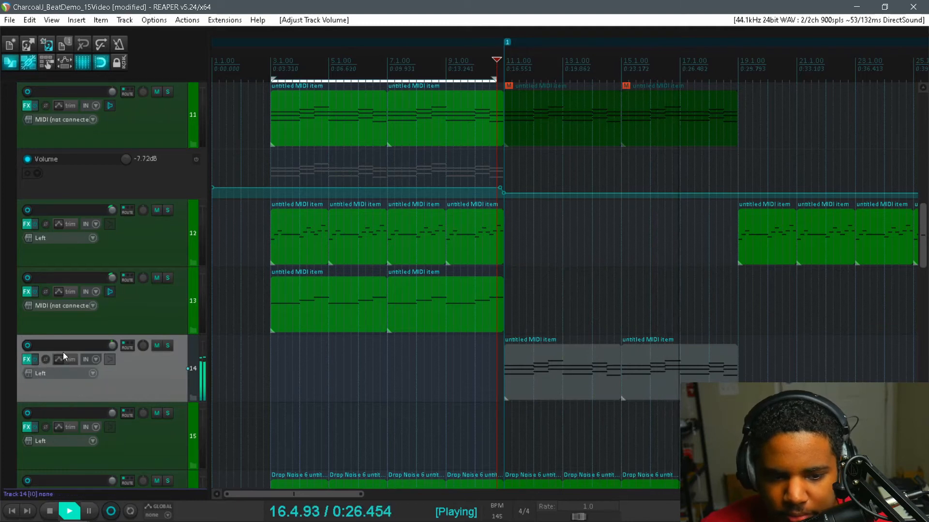
click(24, 360)
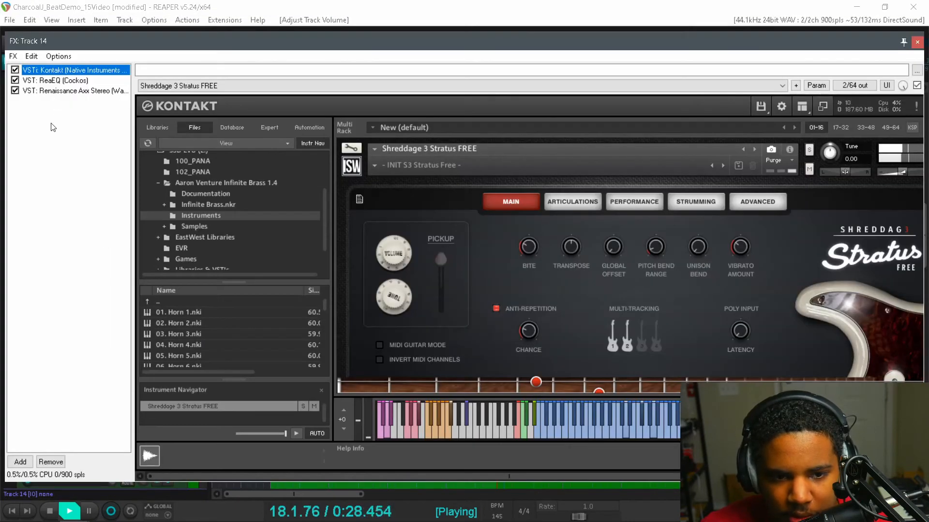
double_click(51, 122)
text(val)
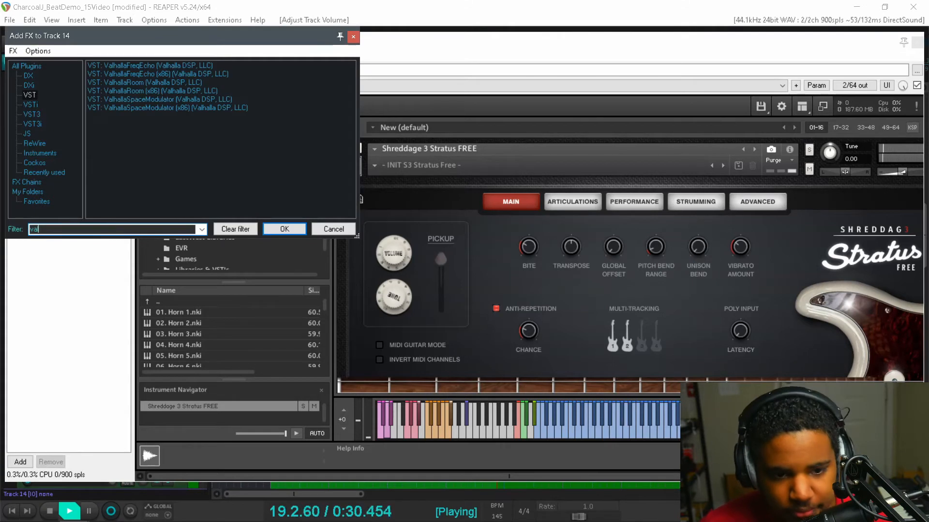
double_click(121, 83)
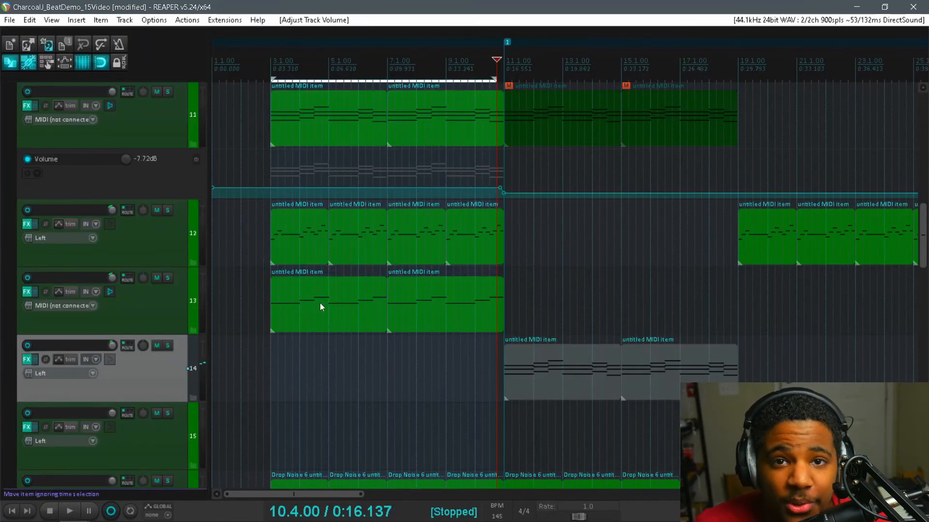
Replace the track 12 melody items from bar 19 with a one-bar melody item at bar 11 and a copy at bar 15
scroll(612, 268, down, 2)
click(605, 244)
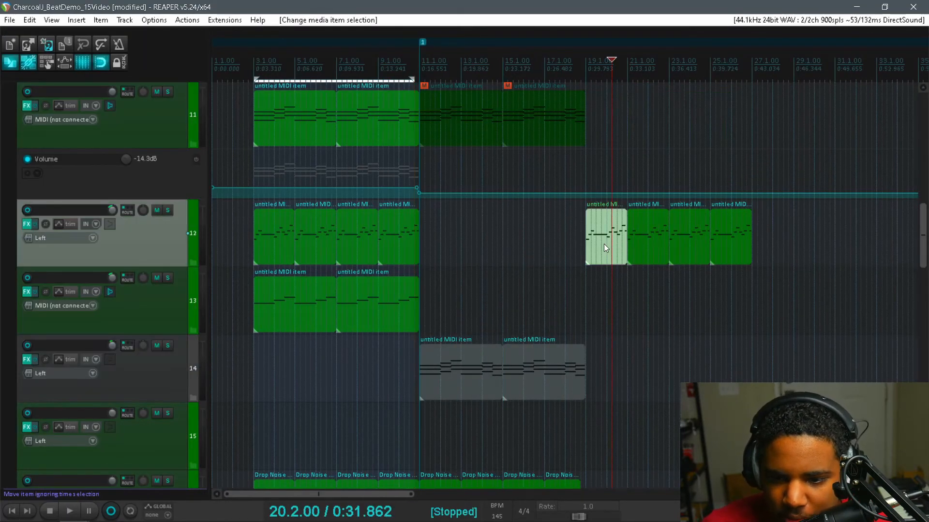
drag(603, 244, 442, 234)
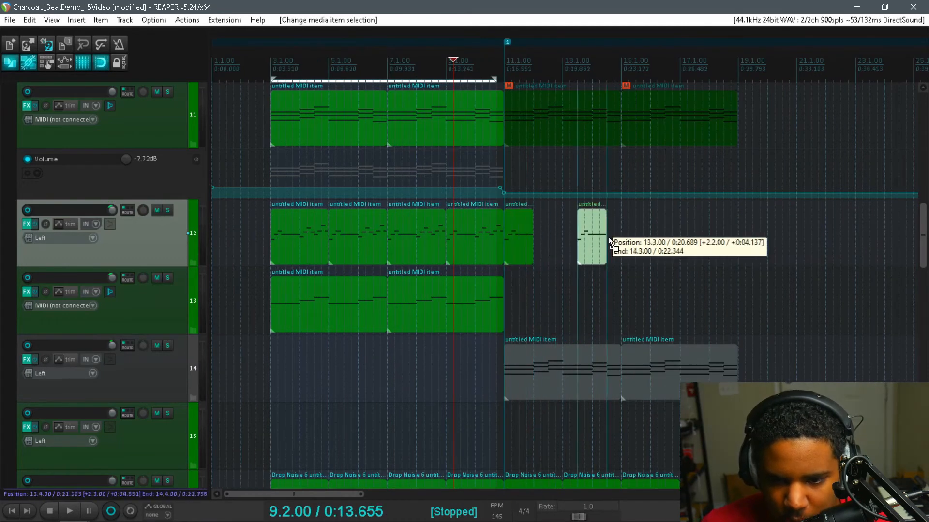
drag(595, 234, 642, 239)
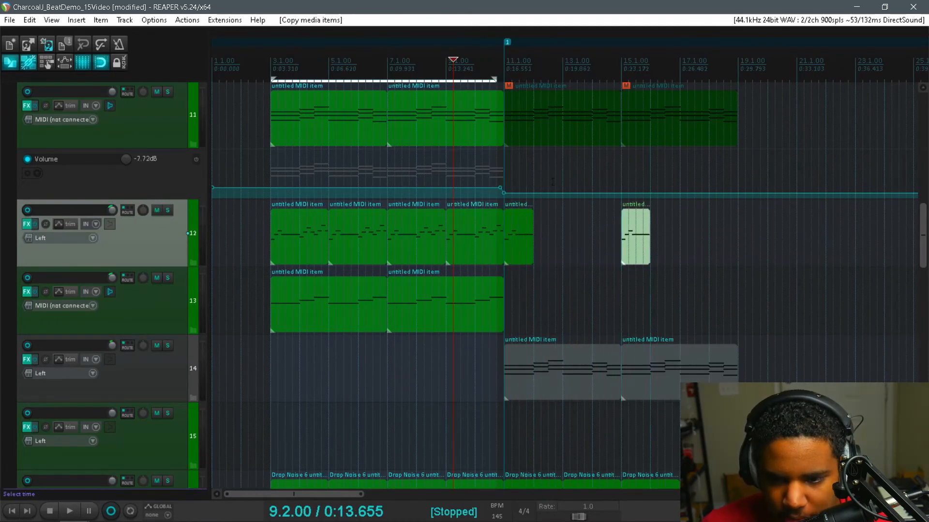
Create a region spanning bars 11 to 19, copy it with its contents to bar 19, and play back from just before bar 11
drag(504, 81, 735, 91)
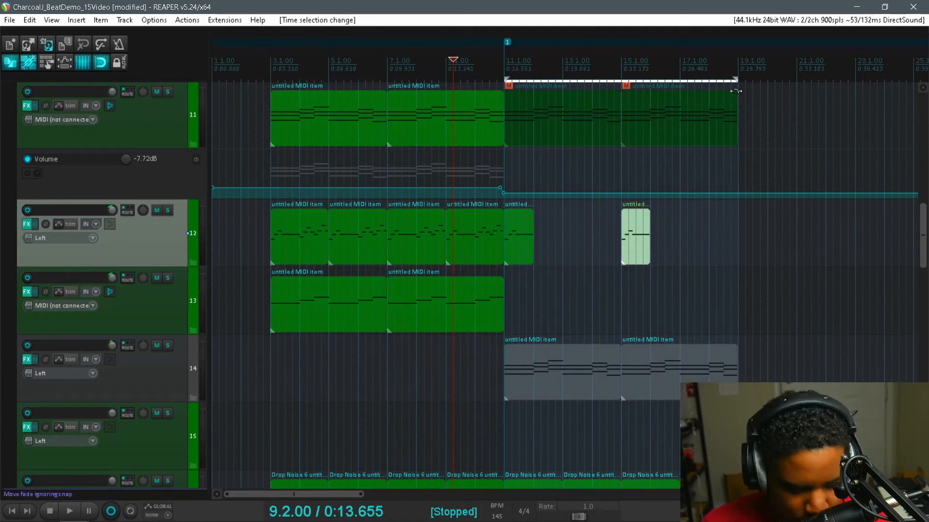
key(shift+r)
drag(535, 34, 769, 34)
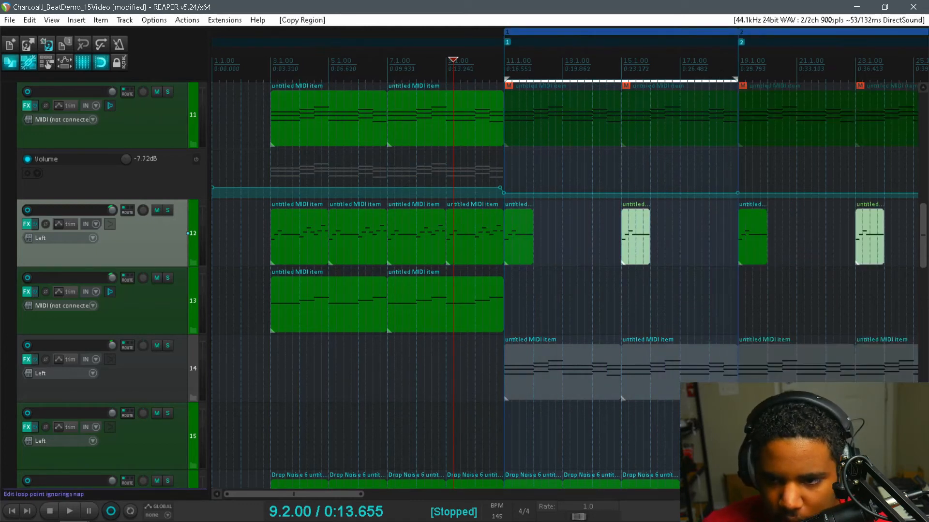
click(498, 150)
key(space)
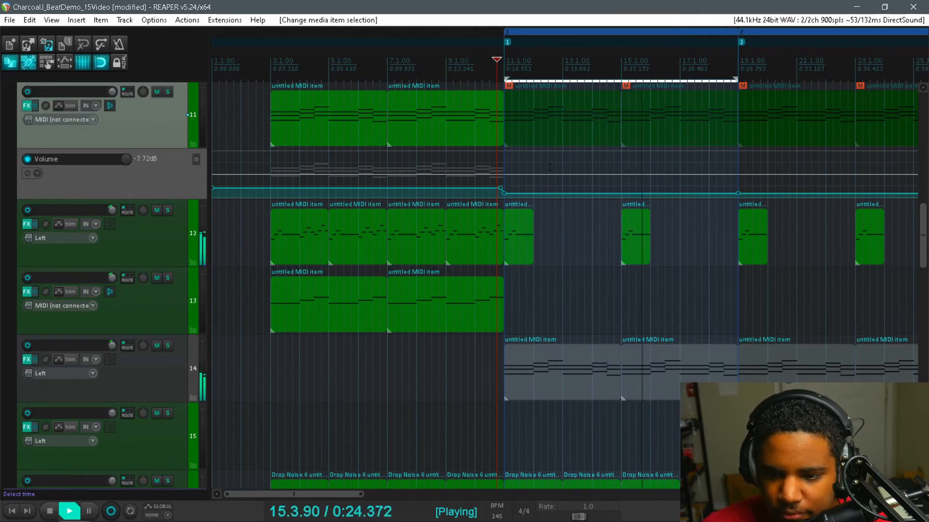
key(space)
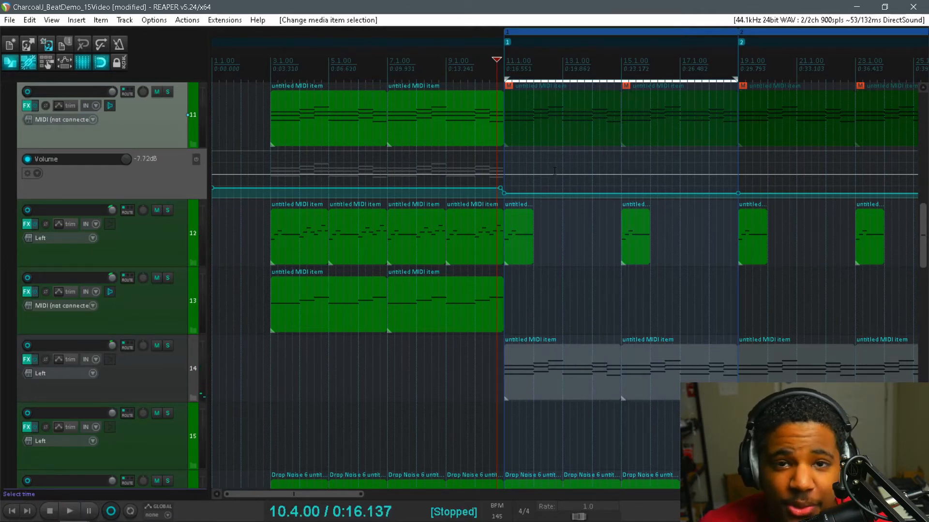
scroll(554, 171, down, 3)
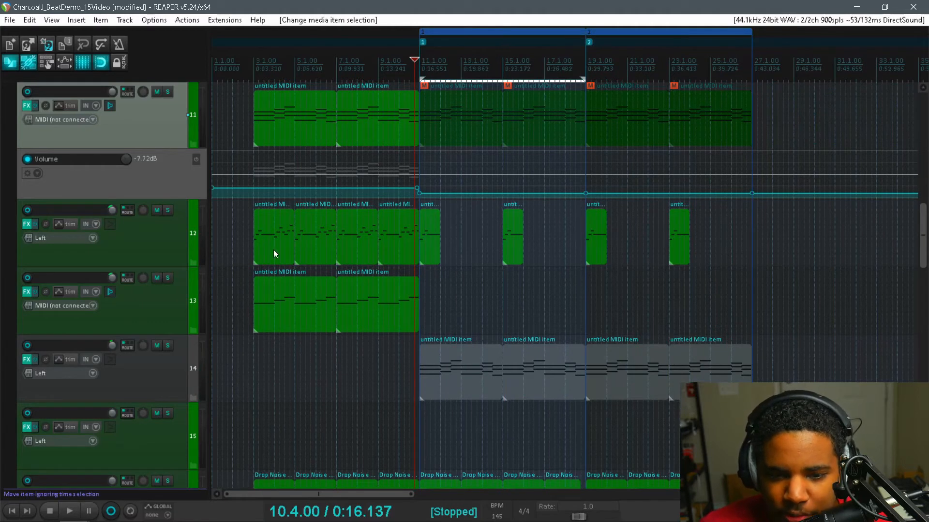
Replace the short track 12 melody items from bar 19 with copies of the four items from bars 3 to 11, and play back from bar 19
drag(303, 237, 640, 304)
drag(692, 244, 572, 218)
key(Delete)
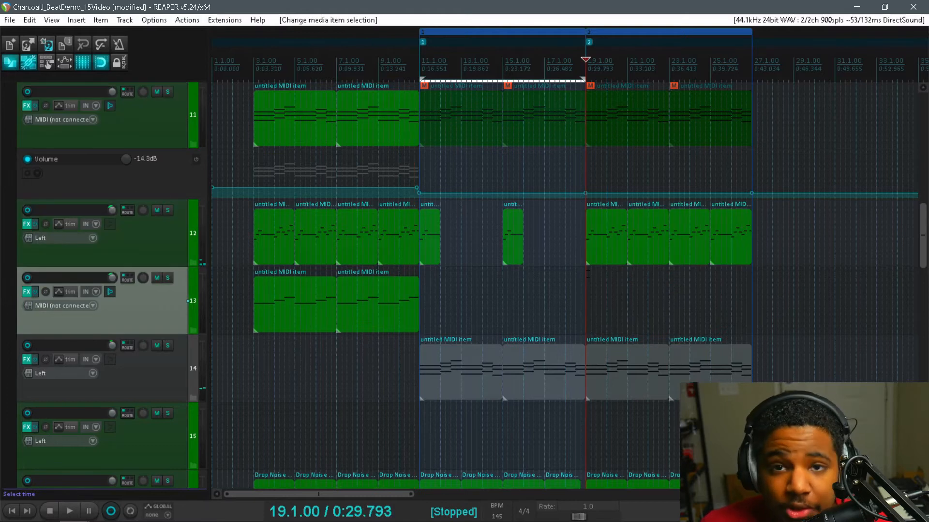
key(space)
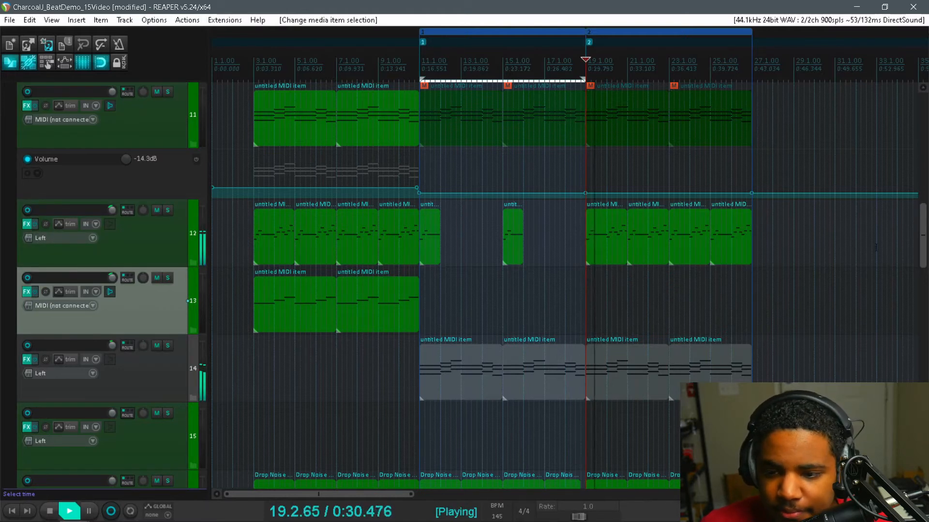
drag(925, 240, 873, 299)
key(space)
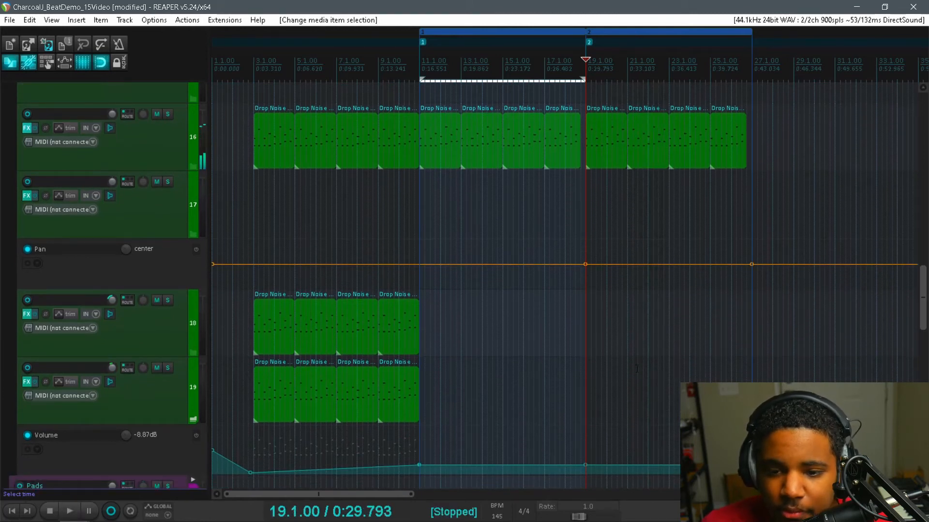
Copy the Drop Noise item at bar 3 on track 19 to bar 19 and open the copy's notes for editing
click(290, 401)
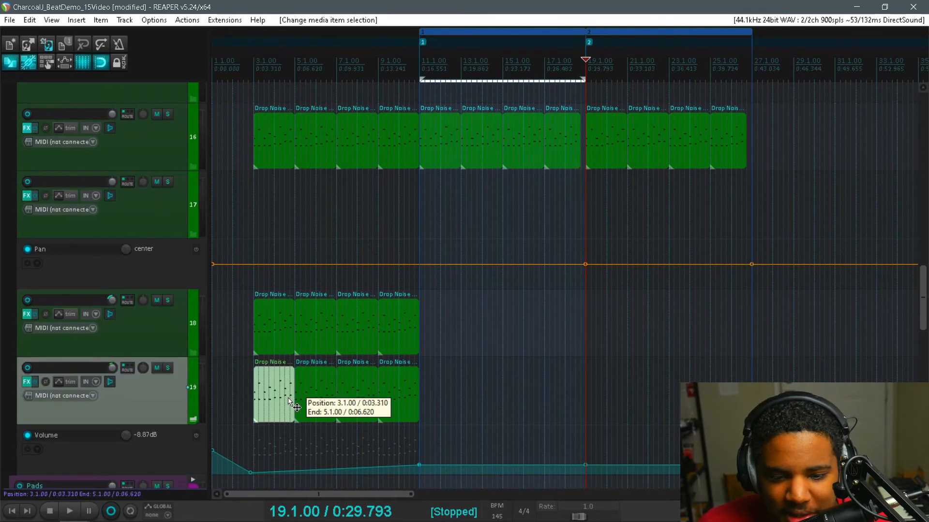
drag(289, 402, 605, 395)
double_click(605, 394)
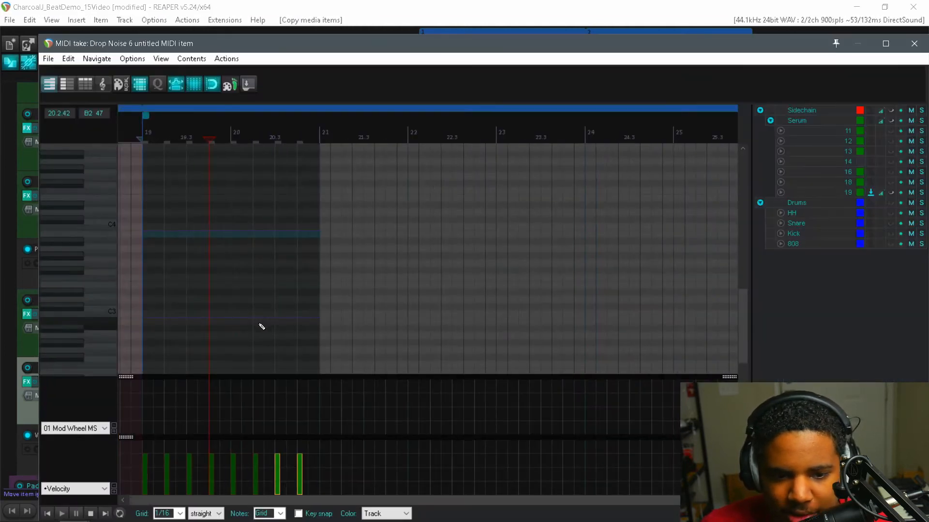
drag(741, 353, 728, 279)
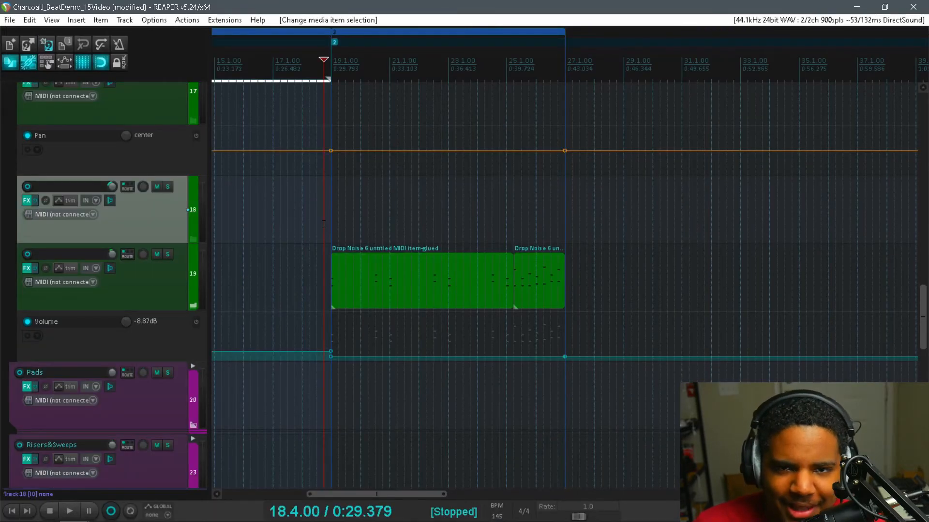
Play back the edited track 19 Drop Noise part from bar 18.4 to hear it in context
key(space)
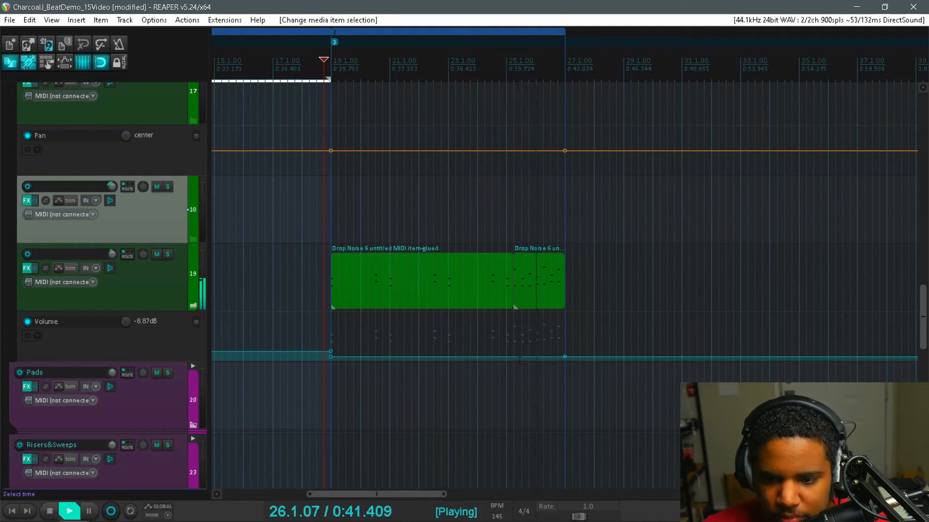
key(space)
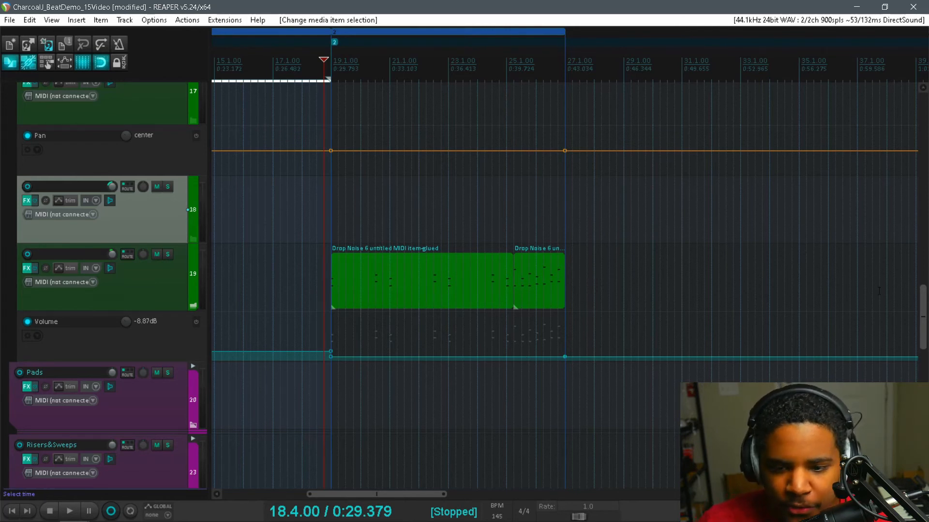
drag(922, 309, 895, 213)
click(443, 161)
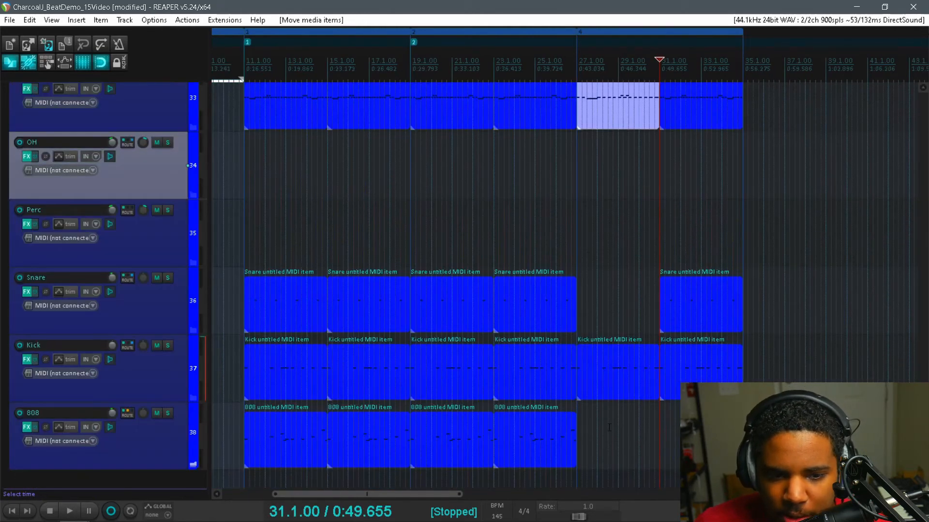
Check the half-rate HH item at bar 27 and play back the section from bar 26.4
scroll(584, 187, up, 1)
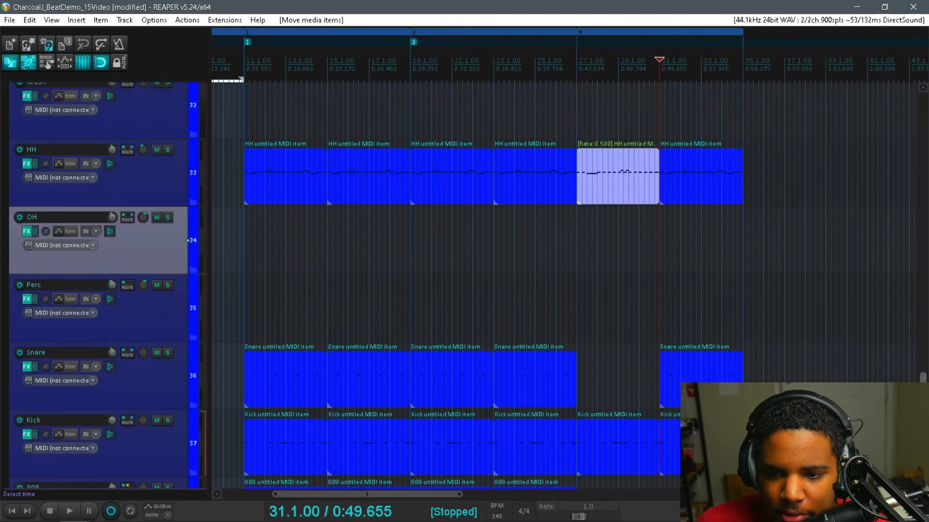
click(585, 187)
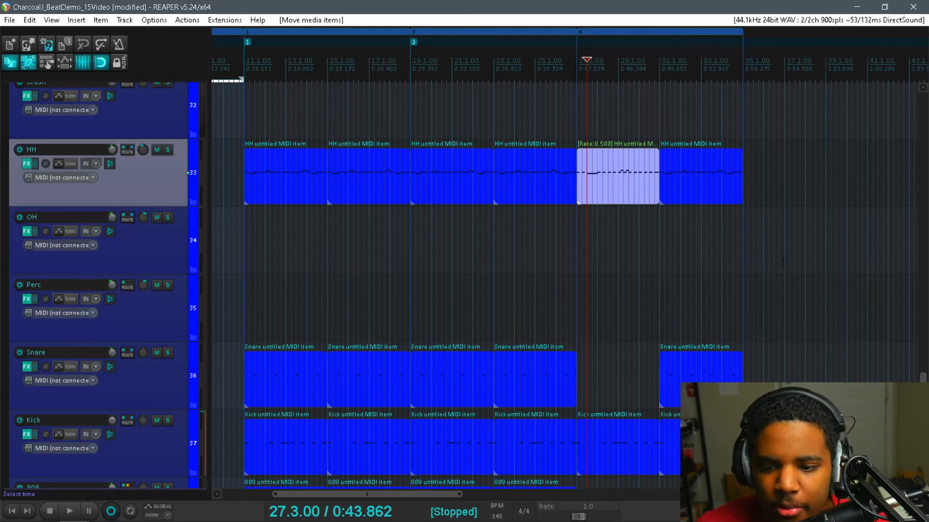
scroll(922, 379, up, 3)
drag(921, 380, 908, 249)
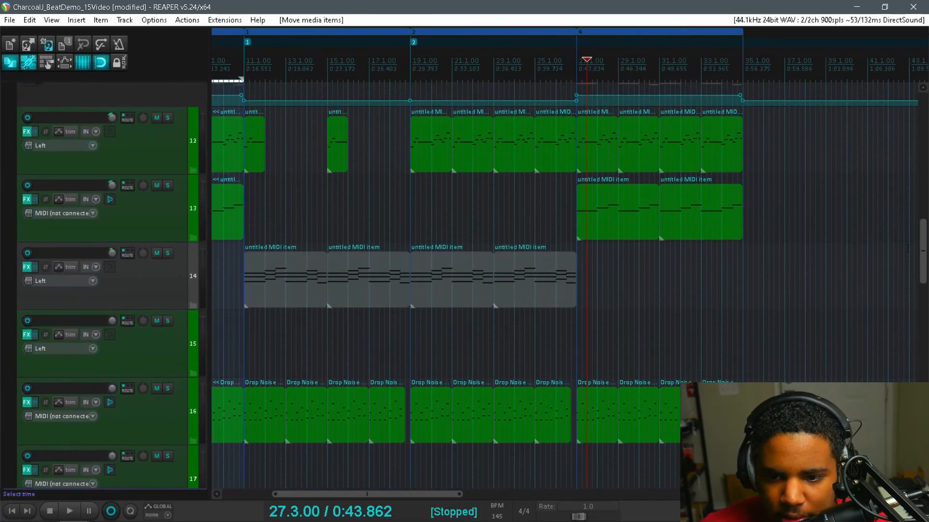
click(570, 205)
key(space)
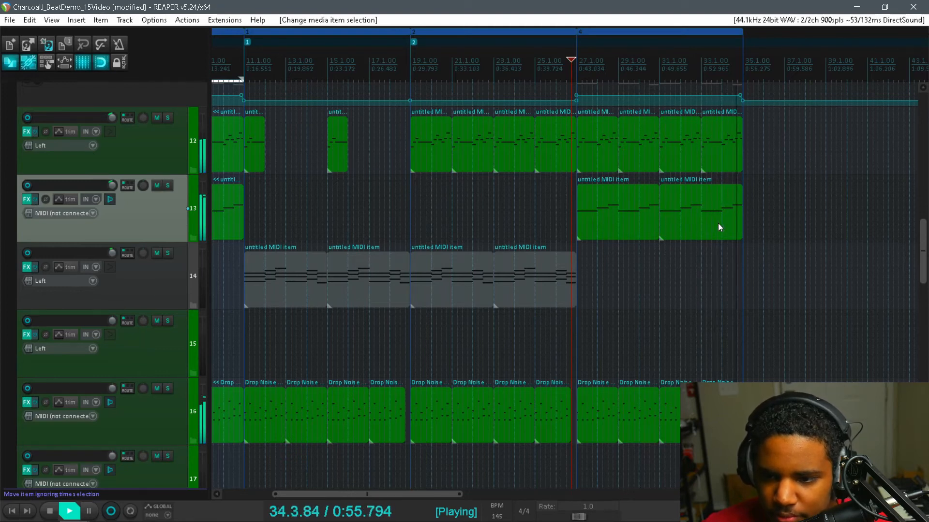
key(space)
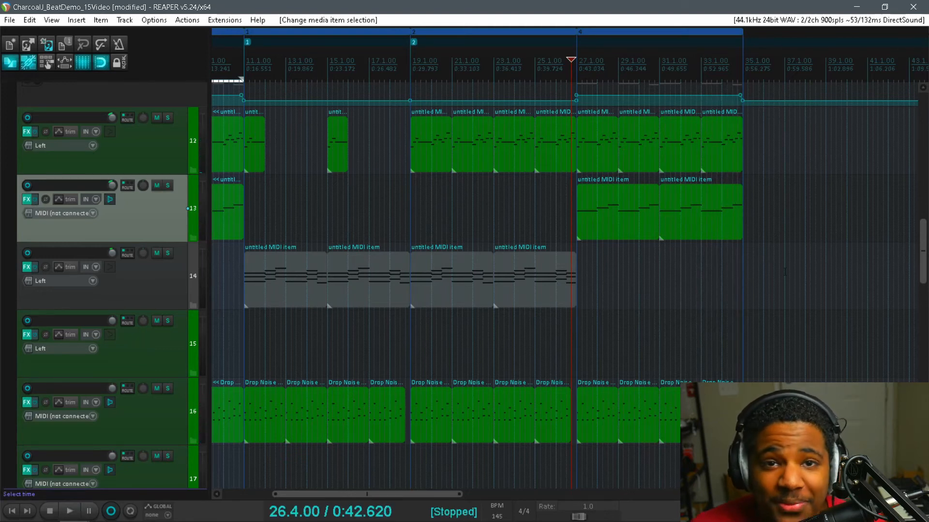
Trim the ends of the track 12 and 13 items before bar 35 back to bar 34.3
drag(785, 271, 730, 153)
scroll(753, 167, up, 2)
click(890, 144)
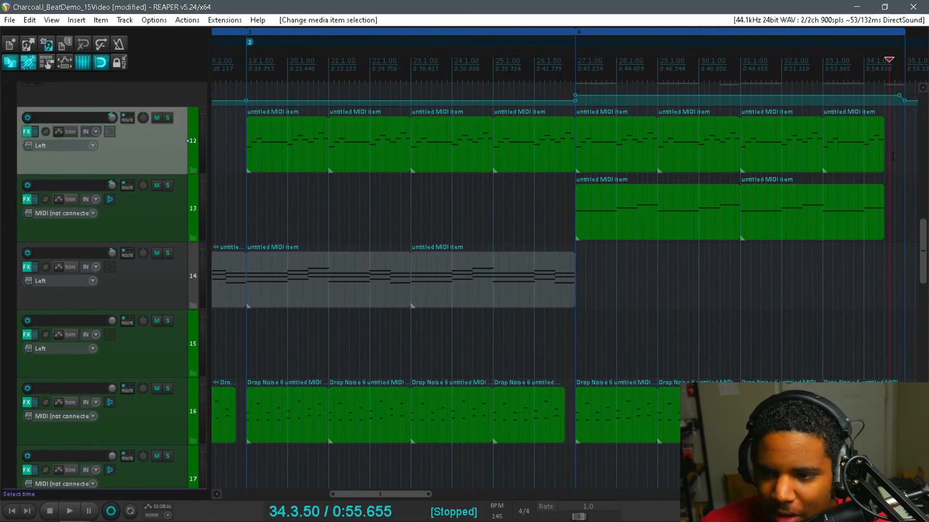
Drop the Sidechain track's volume envelope between bars 34.3 and 35, and play back the break from bar 31
scroll(889, 145, up, 4)
drag(574, 249, 532, 160)
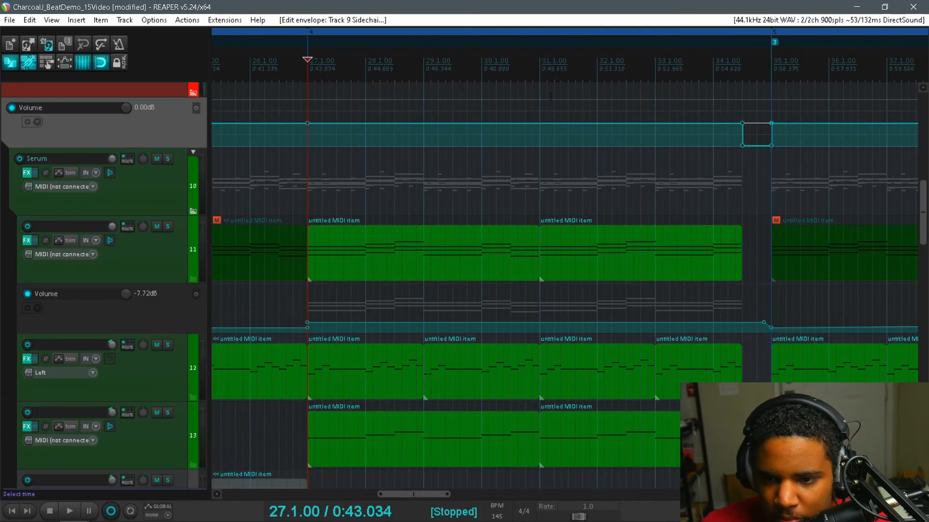
click(551, 96)
key(space)
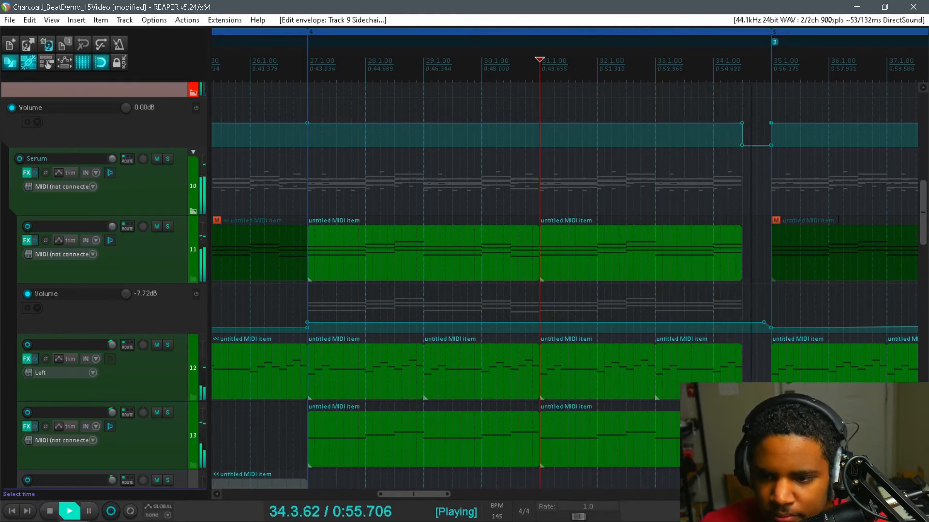
key(space)
Select the two Drop Noise items on track 19 spanning bars 35 to 43
scroll(925, 216, down, 1)
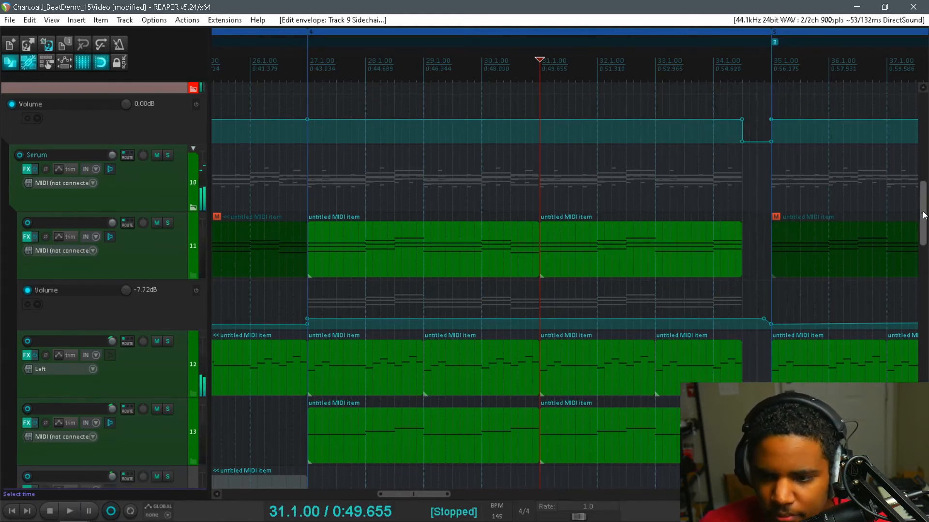
scroll(784, 191, down, 5)
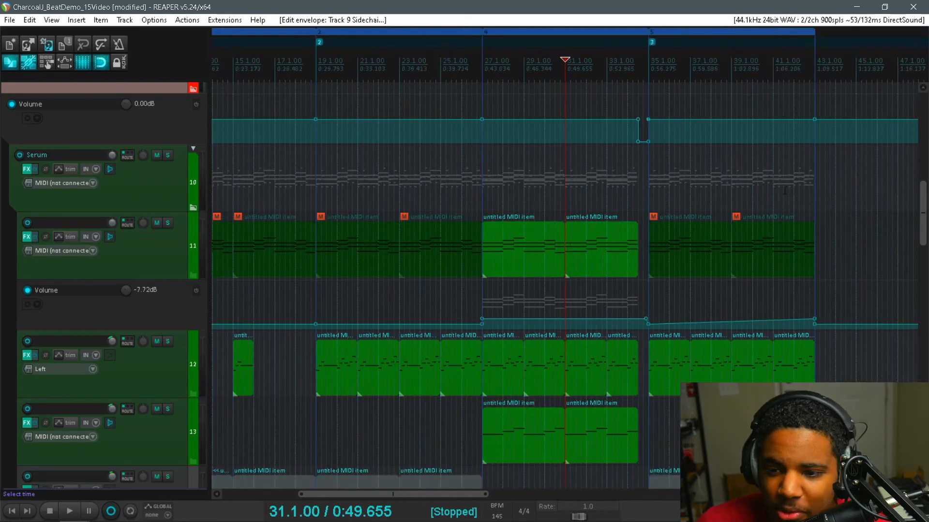
drag(921, 220, 891, 321)
drag(819, 287, 710, 269)
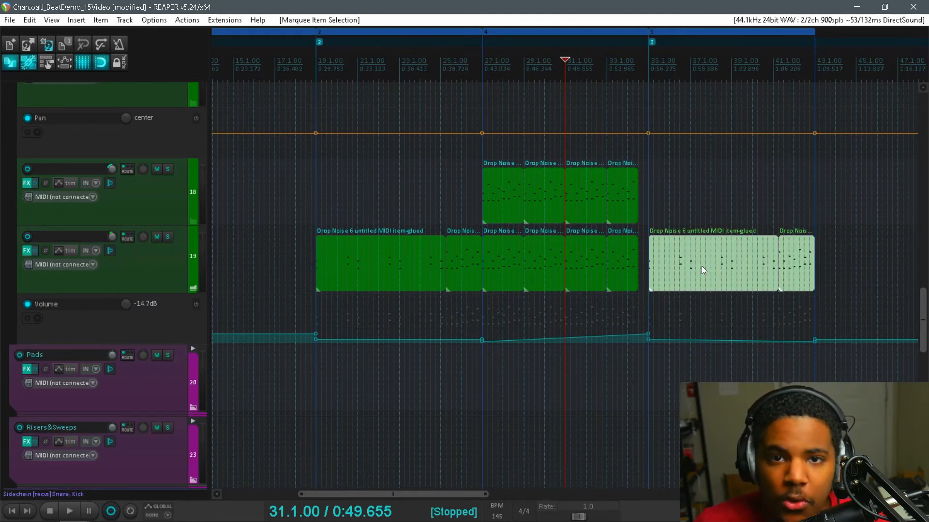
Examine the extended arrangement across the Serum and Risers&Sweeps tracks
scroll(926, 333, down, 2)
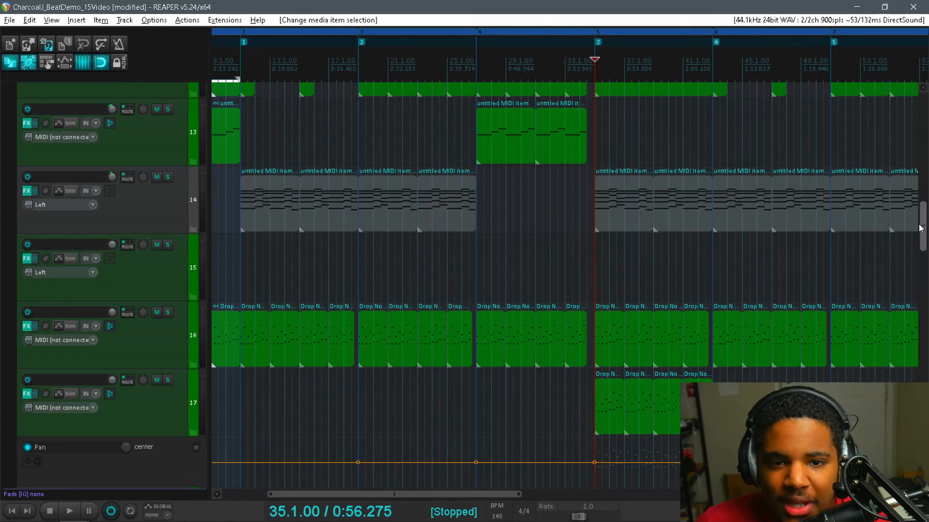
scroll(894, 282, down, 8)
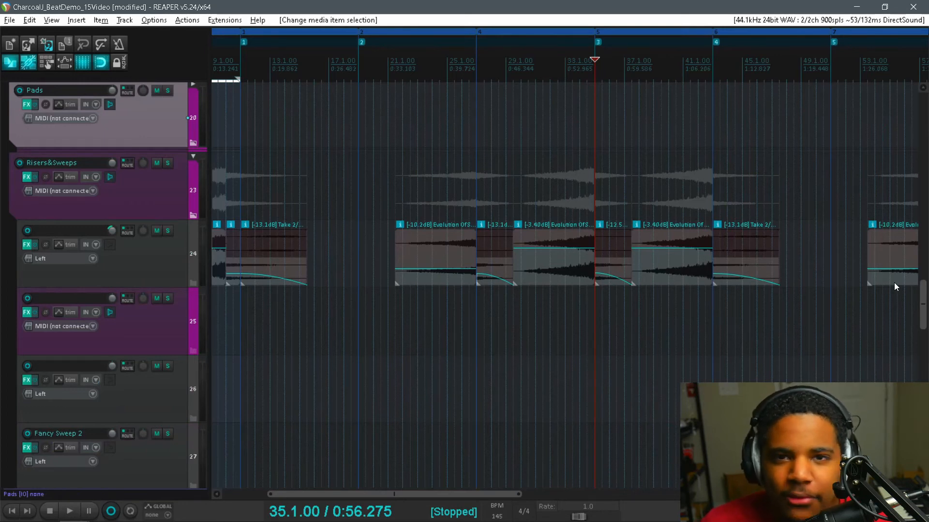
scroll(895, 261, down, 6)
drag(922, 294, 919, 182)
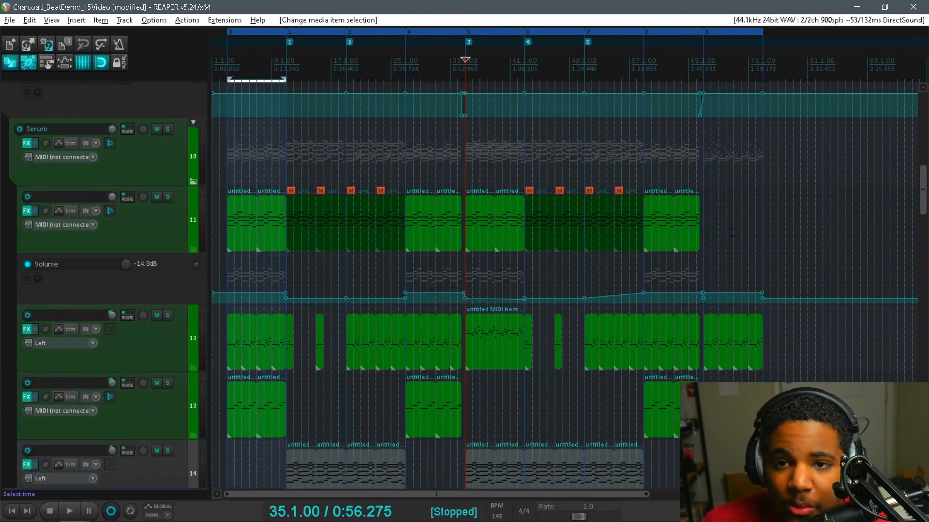
Play back from bar 33 through the break into bar 35, examining the Serum tracks
scroll(616, 285, up, 6)
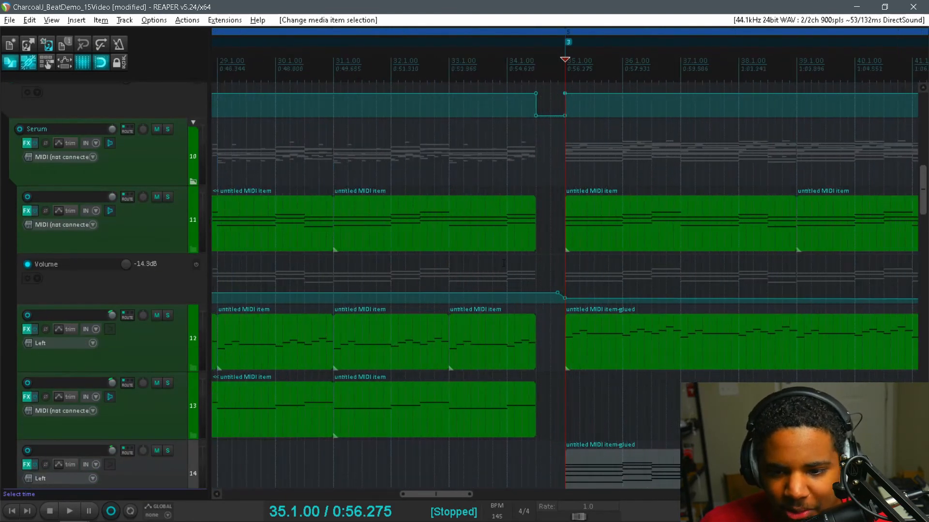
click(450, 267)
key(space)
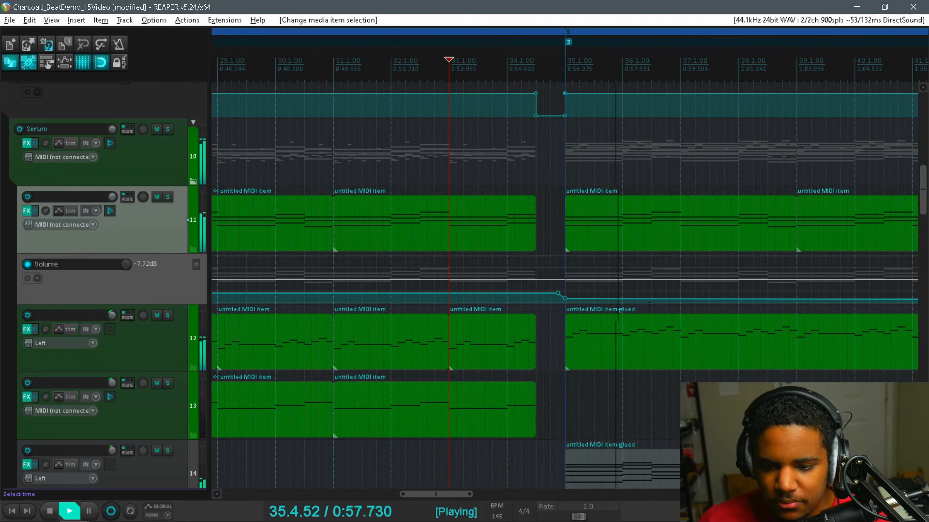
scroll(700, 356, down, 2)
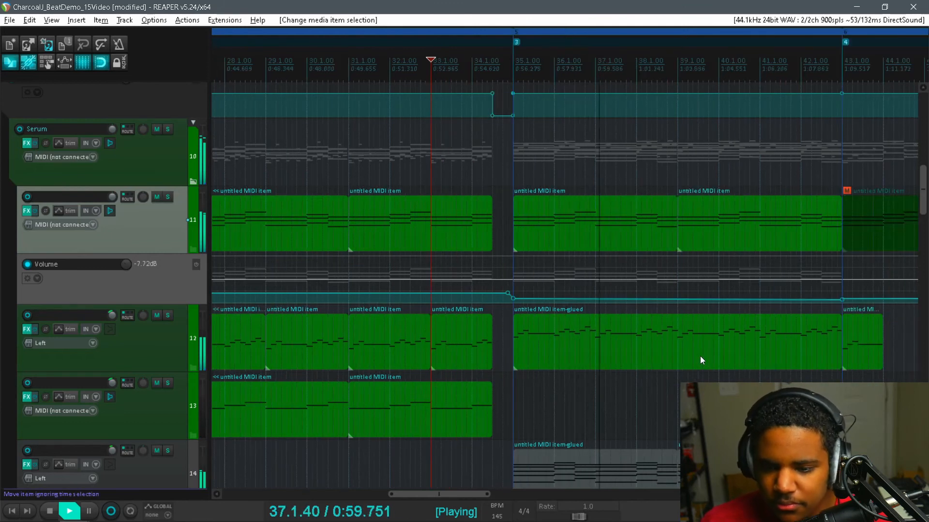
scroll(731, 349, down, 3)
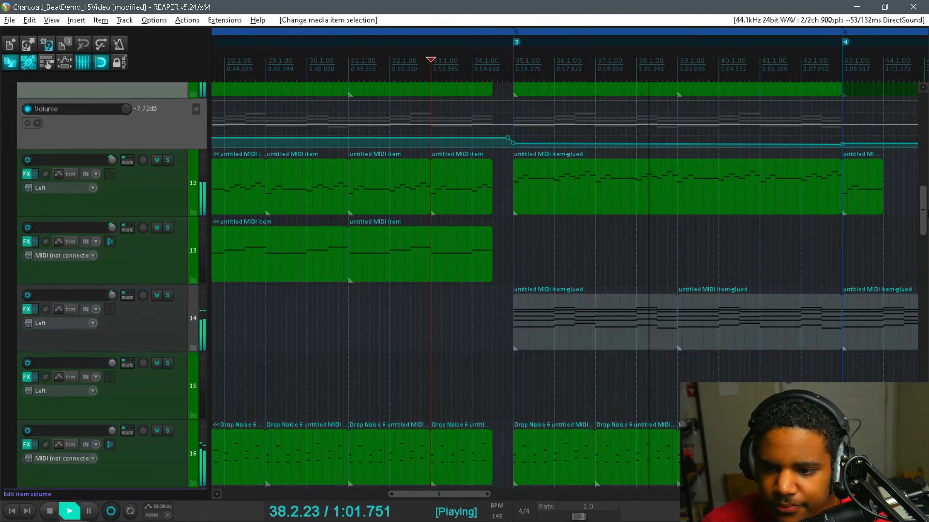
scroll(565, 285, down, 1)
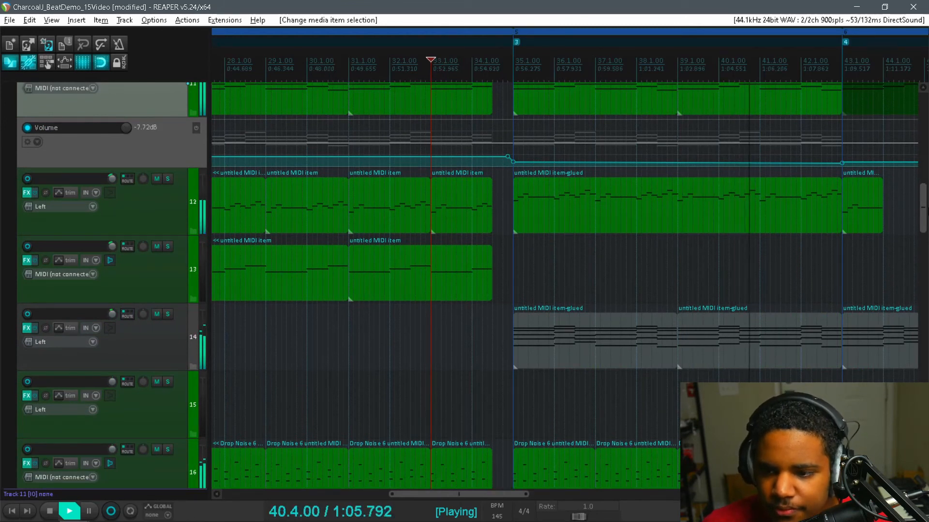
scroll(900, 220, down, 2)
scroll(900, 219, down, 1)
scroll(925, 228, down, 3)
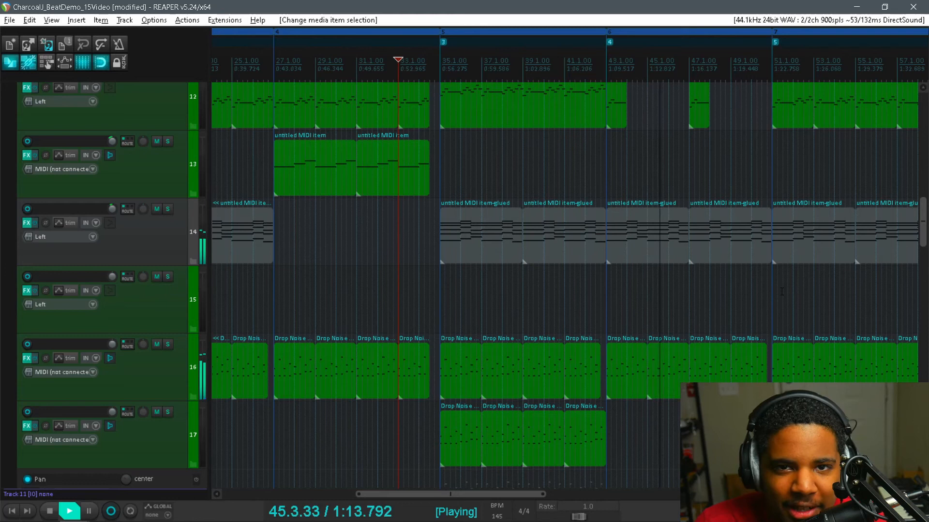
key(space)
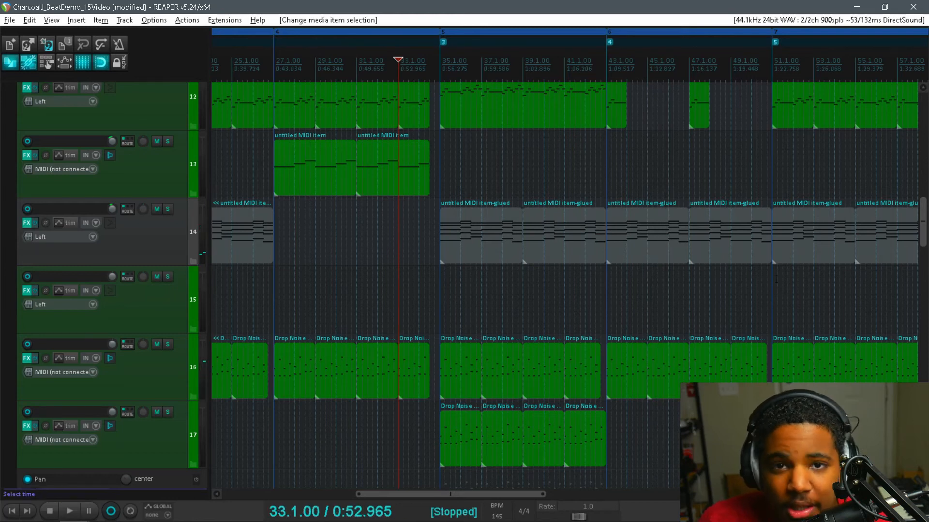
Play back the ending from bar 66.3, examining the Serum and Risers&Sweeps tracks
scroll(817, 269, down, 4)
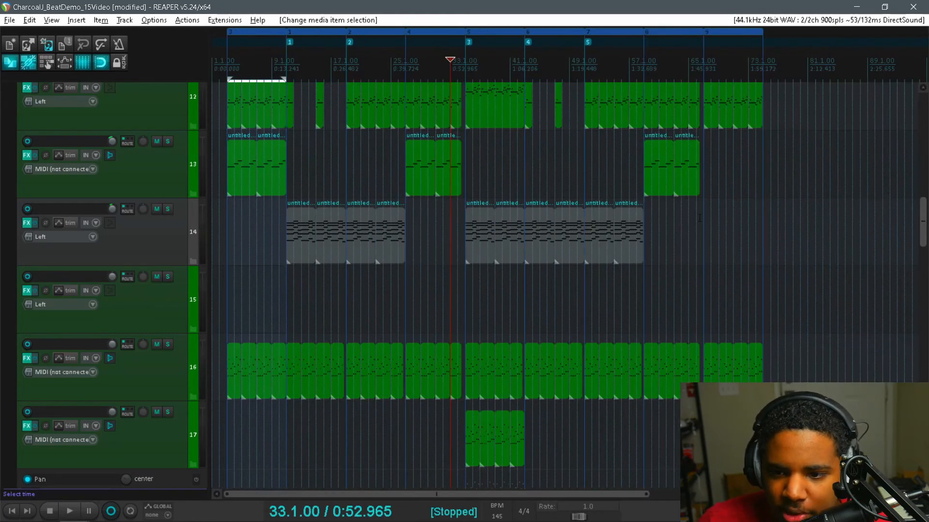
click(704, 218)
scroll(781, 238, up, 3)
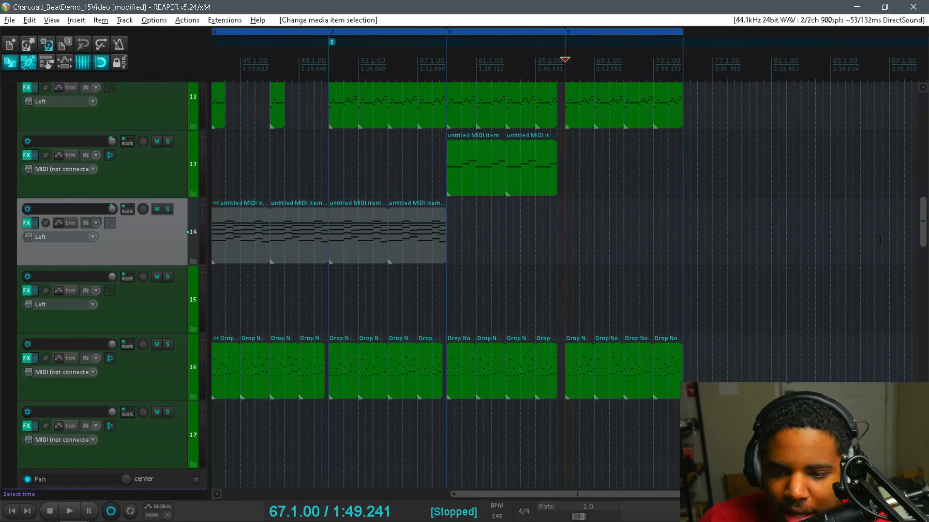
drag(922, 217, 915, 296)
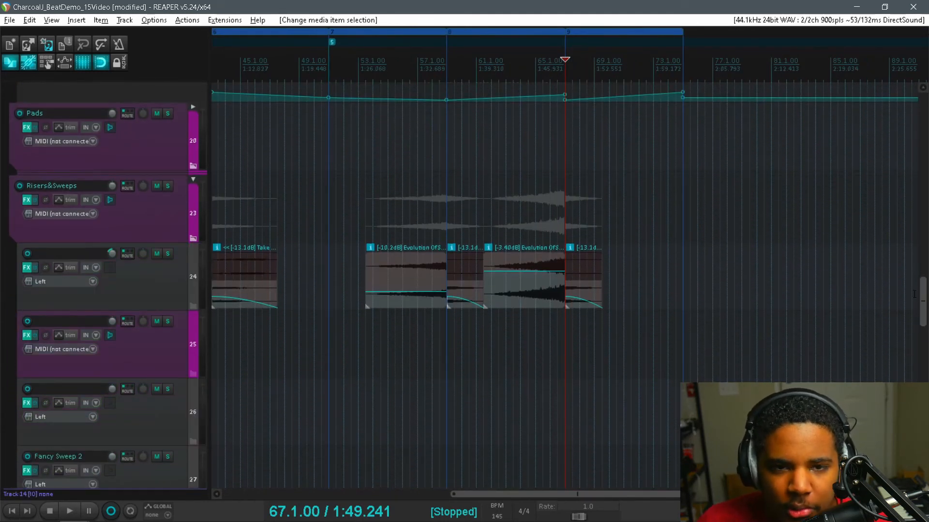
click(555, 181)
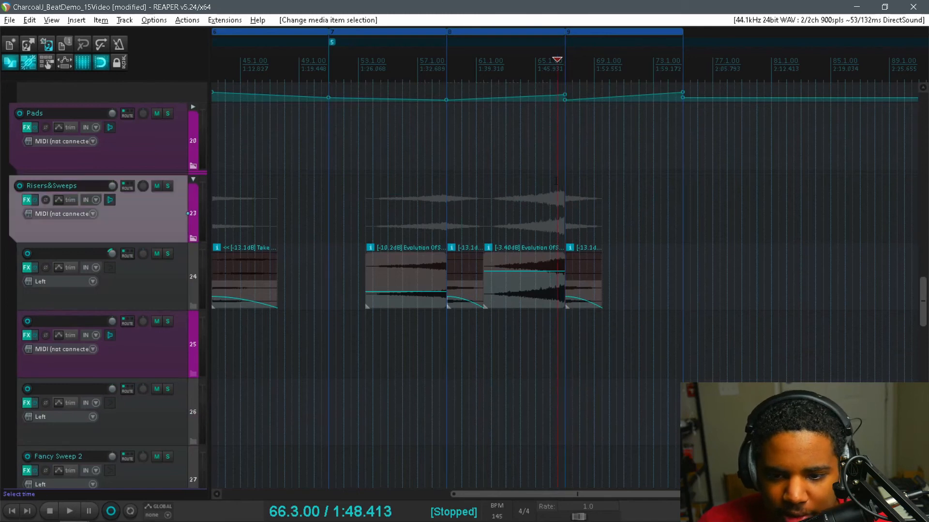
key(space)
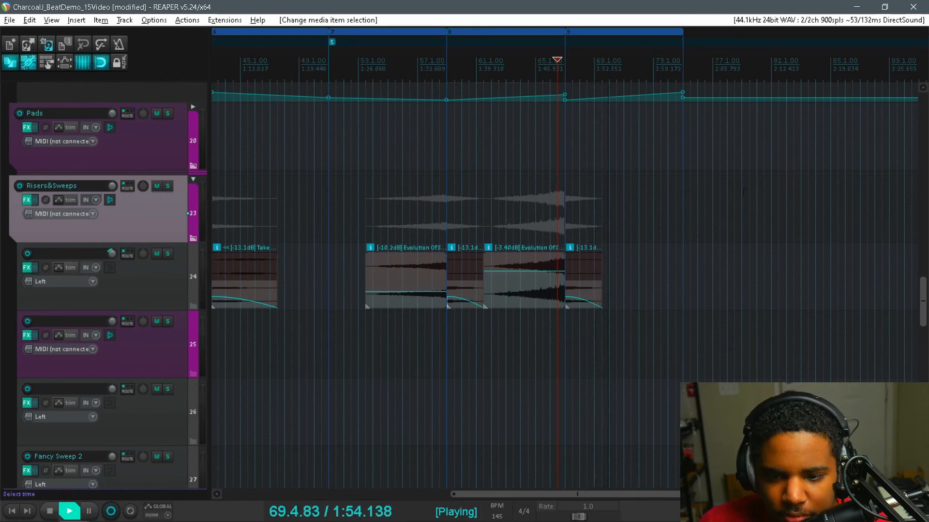
scroll(912, 229, up, 6)
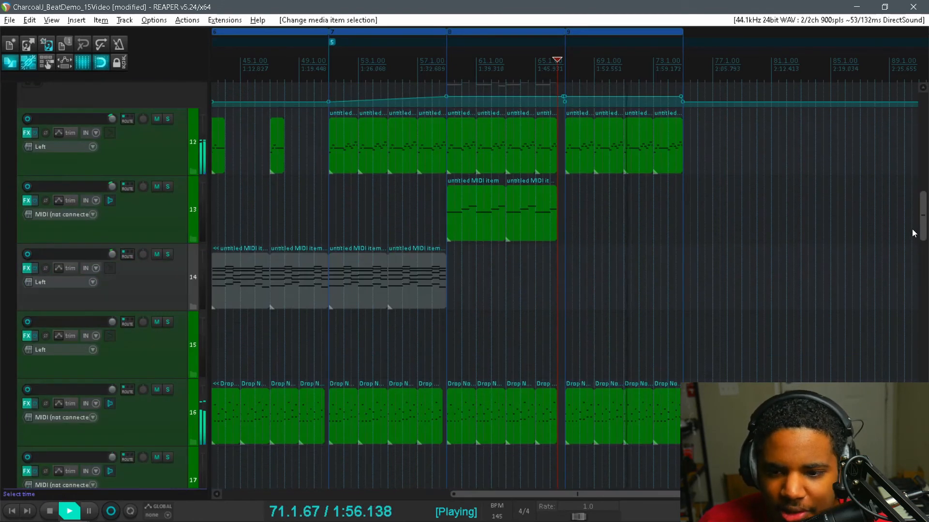
scroll(901, 264, down, 10)
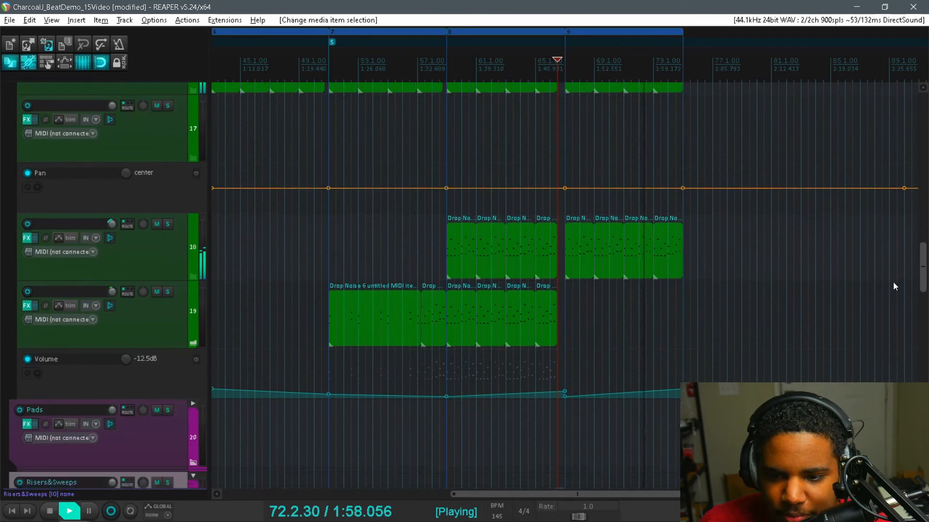
scroll(864, 337, up, 5)
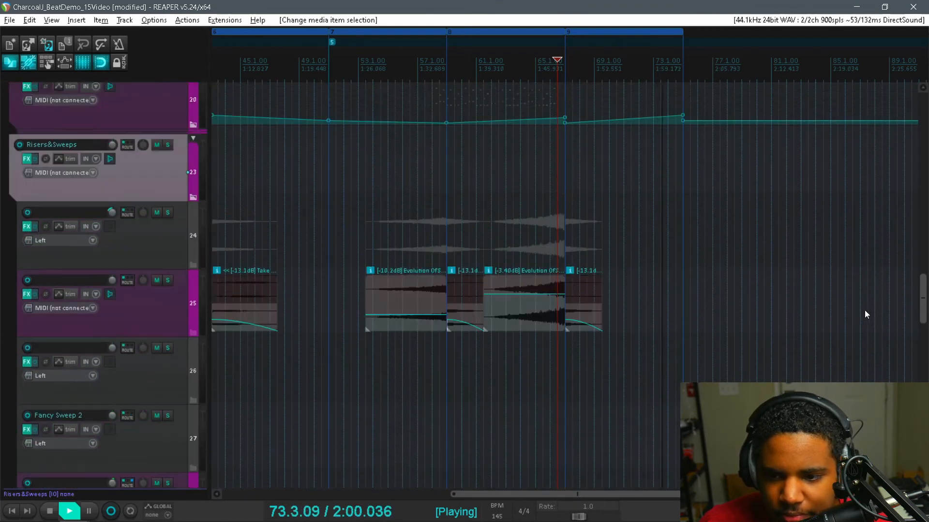
key(space)
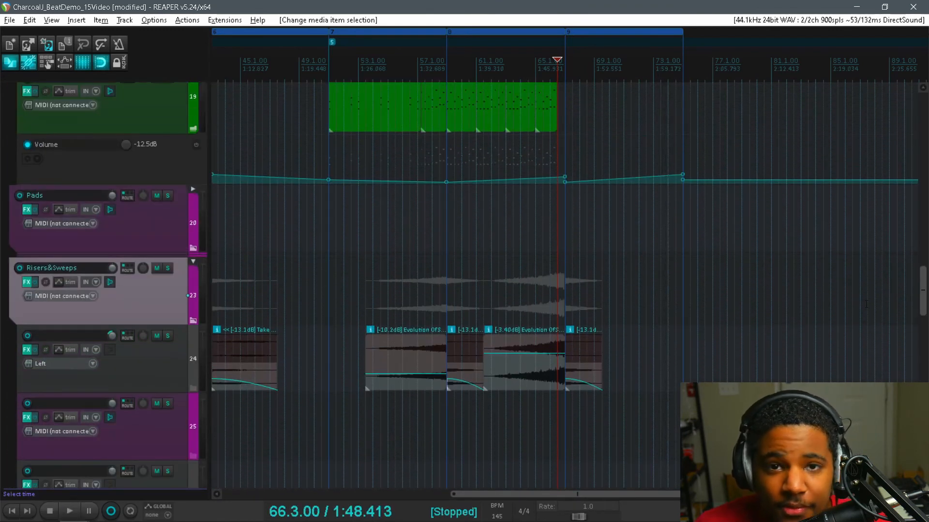